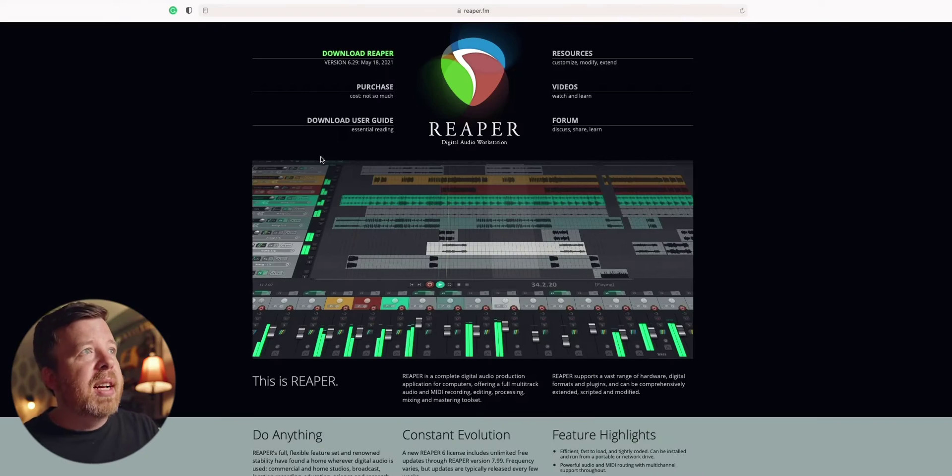
# Step: Open the REAPER download page on reaper.fm and scroll through the Windows, macOS and Linux versions
pyautogui.click(346, 56)
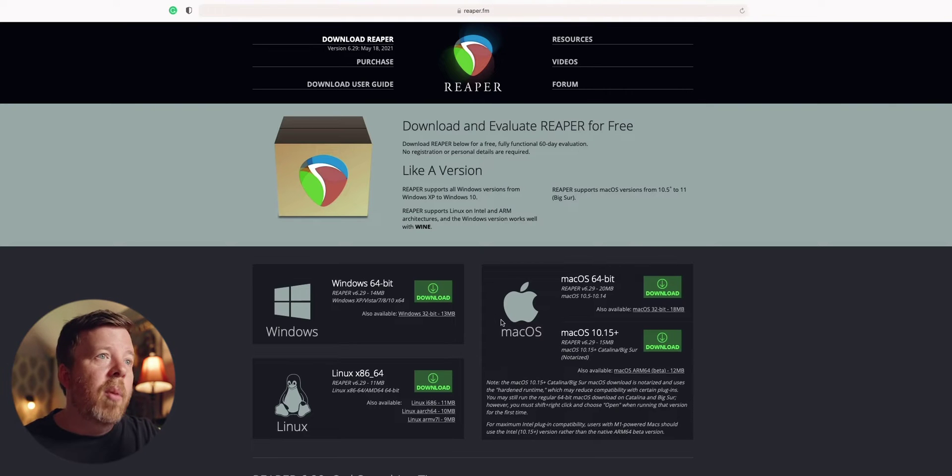
pyautogui.scroll(-1, 502, 323)
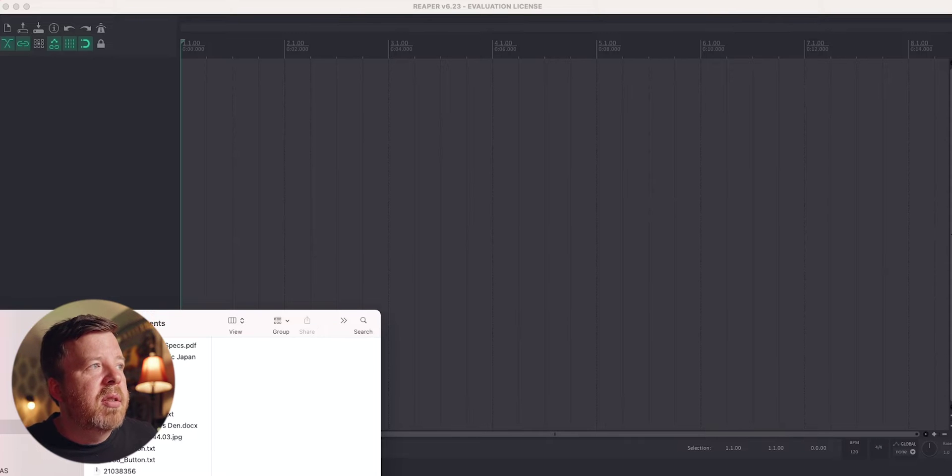
# Step: Open the scoring competition folder inside Dropbox in Finder, widening the window to read file names
pyautogui.click(30, 353)
pyautogui.click(30, 383)
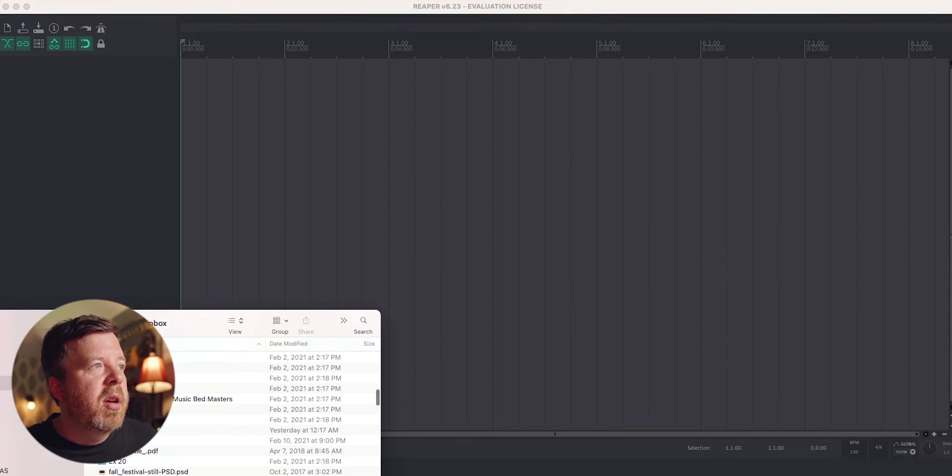
pyautogui.scroll(-3, 218, 413)
pyautogui.scroll(-10, 188, 410)
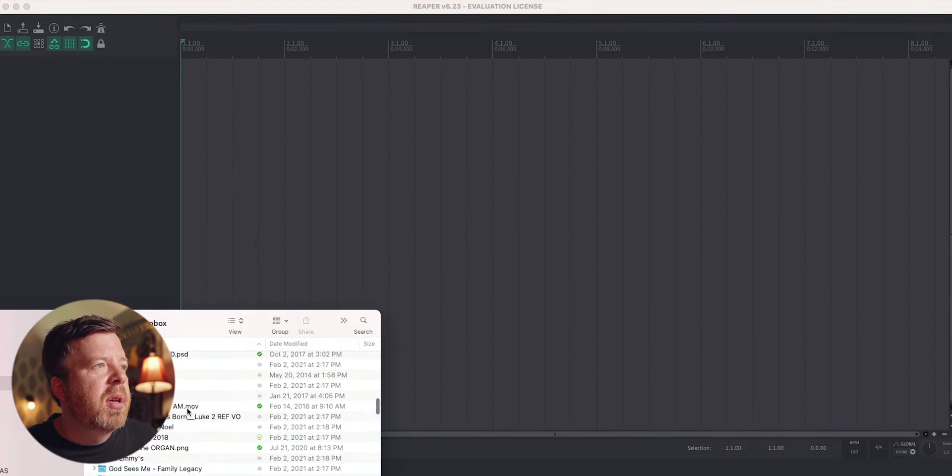
pyautogui.doubleClick(186, 422)
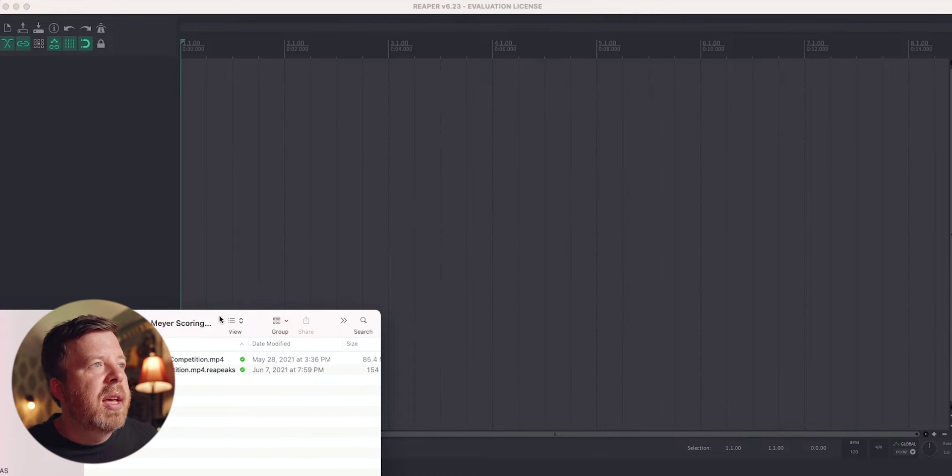
pyautogui.moveTo(218, 316); pyautogui.dragTo(413, 386)
# Step: Drag the competition .mp4 onto a new track and move the item to 0:00
pyautogui.moveTo(301, 420); pyautogui.dragTo(318, 237)
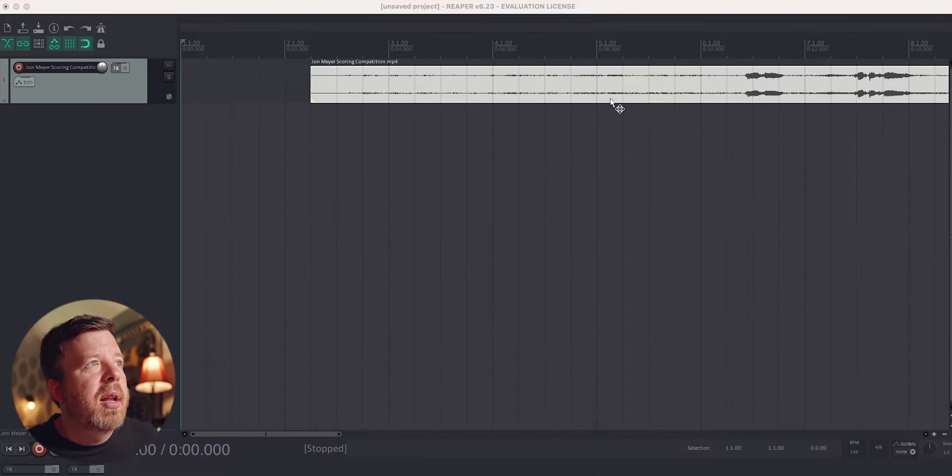
pyautogui.moveTo(616, 104); pyautogui.dragTo(477, 105)
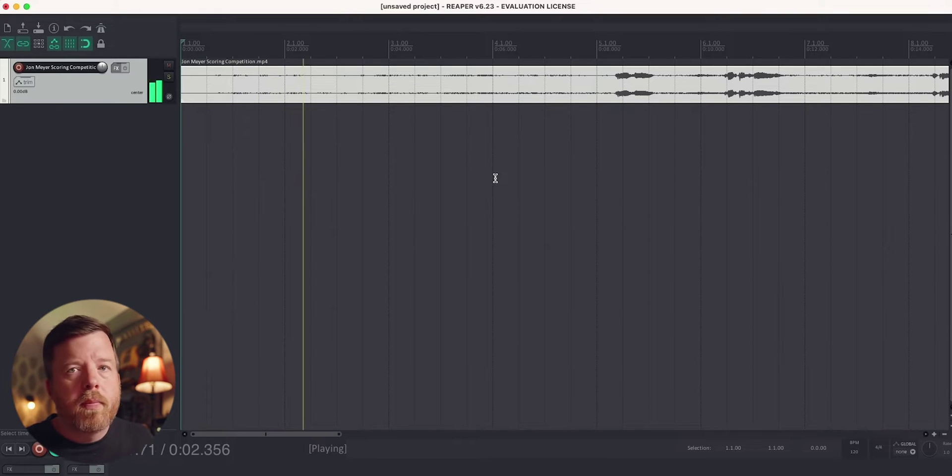
pyautogui.press('space')
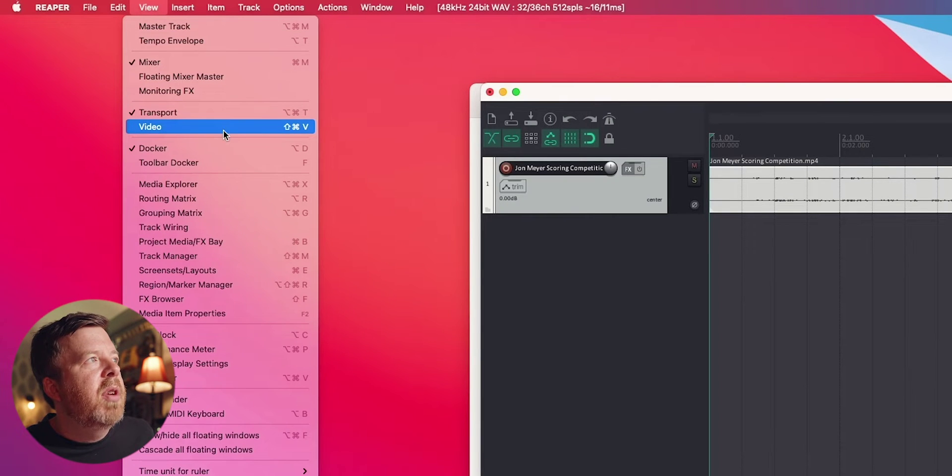
# Step: Open the Video window, play the footage, then replay it from the 0:08 mark
pyautogui.click(158, 129)
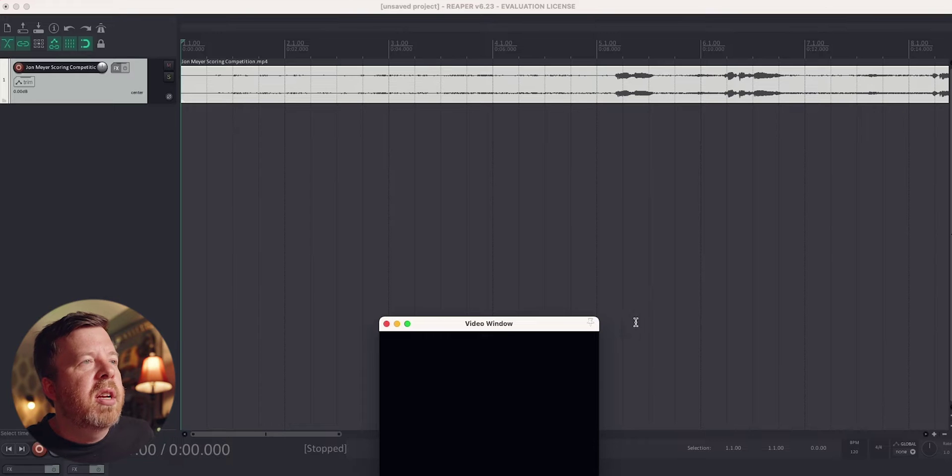
pyautogui.press('space')
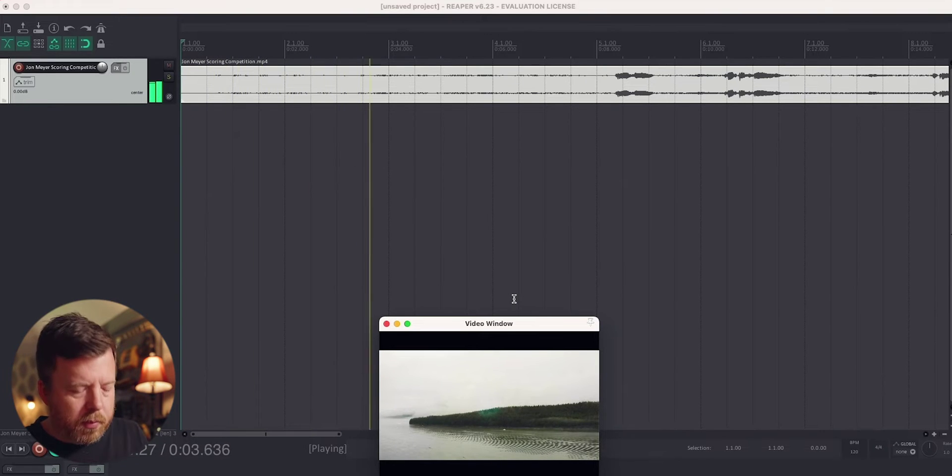
pyautogui.press('space')
pyautogui.scroll(-4, 514, 299)
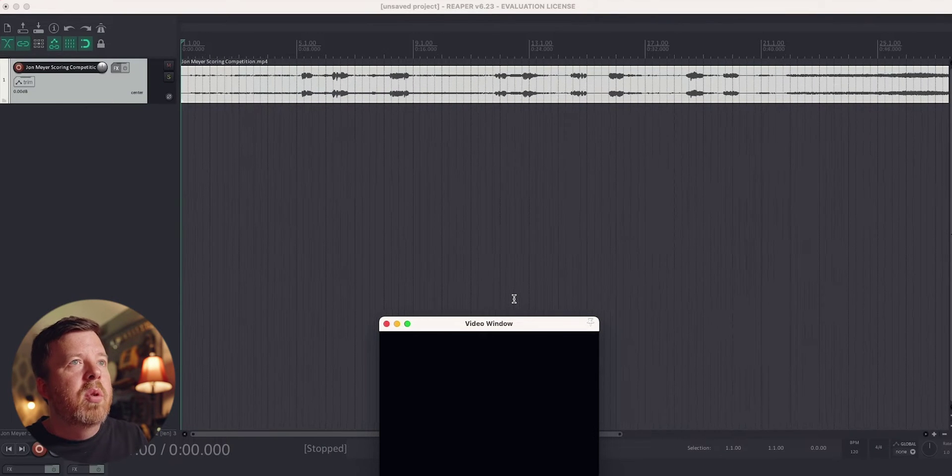
pyautogui.scroll(-1, 512, 299)
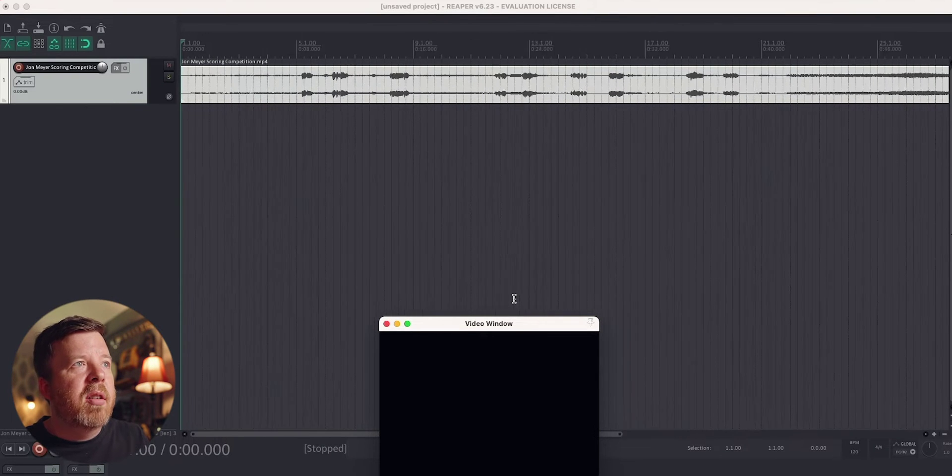
pyautogui.click(276, 82)
pyautogui.press('space')
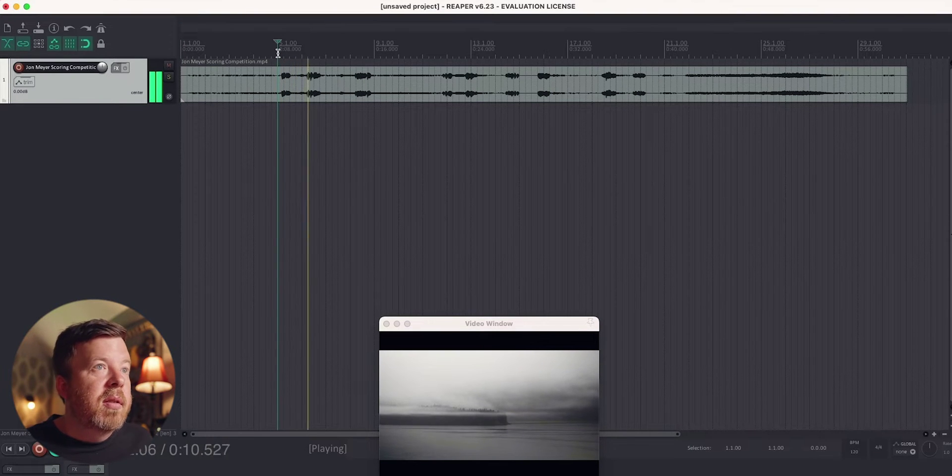
pyautogui.press('space')
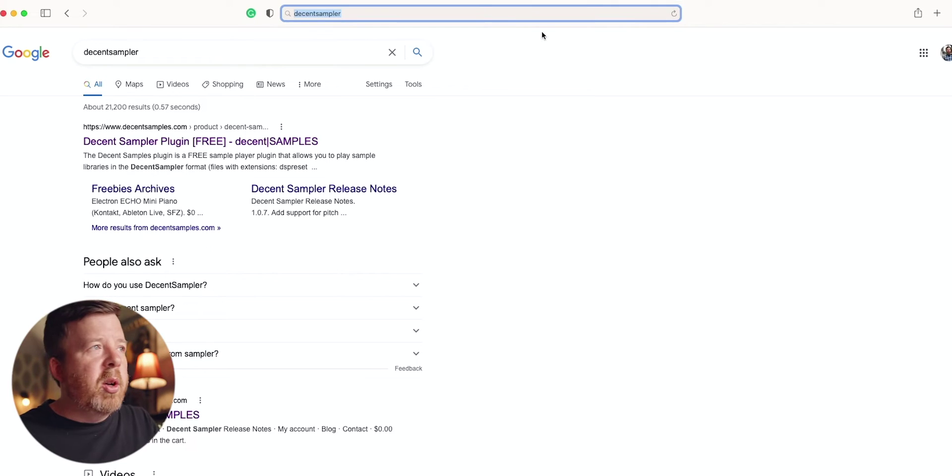
# Step: Open the Decent Sampler Plugin [FREE] page, then put REAPER's edit point at 0:32.5
pyautogui.click(170, 143)
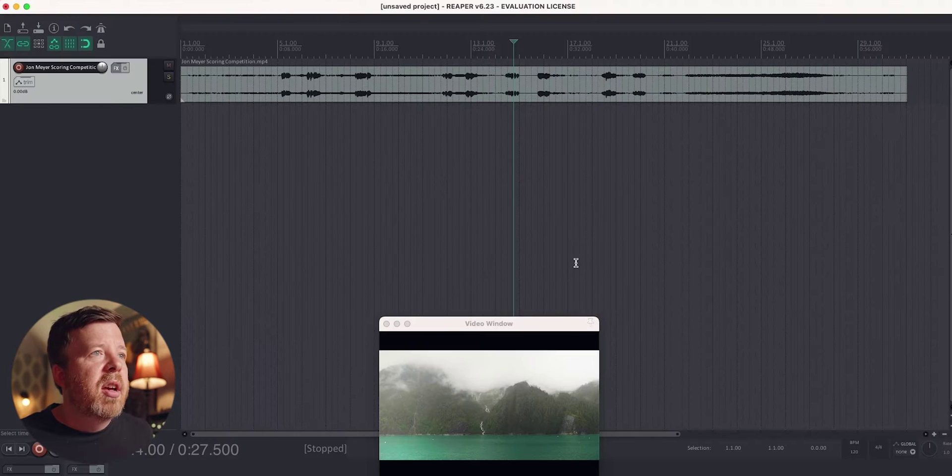
pyautogui.click(574, 262)
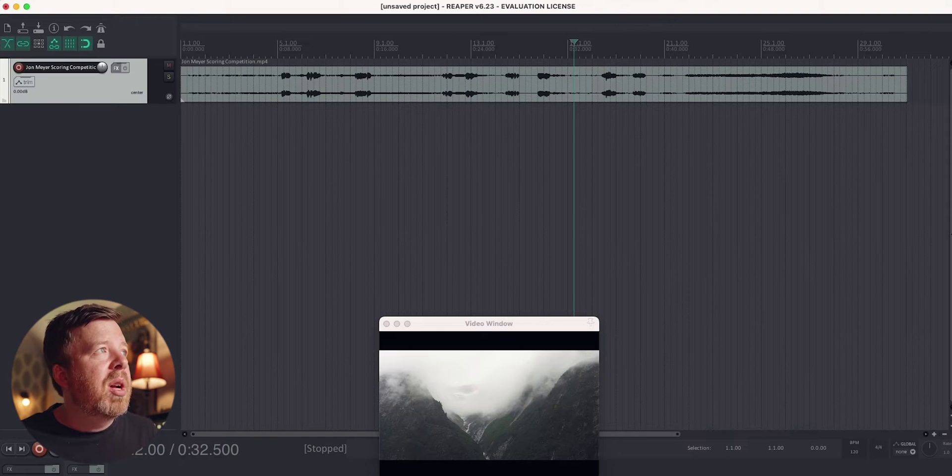
# Step: Open REAPER's Track menu to reach Insert virtual instrument on new track
pyautogui.click(251, 5)
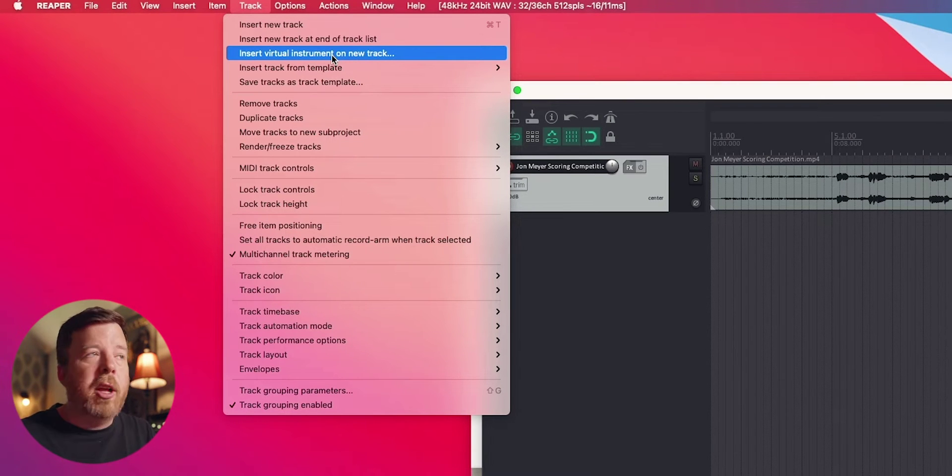
# Step: Insert the AUi: DecentSampler instrument on a new track and move its window to the centre
pyautogui.click(330, 52)
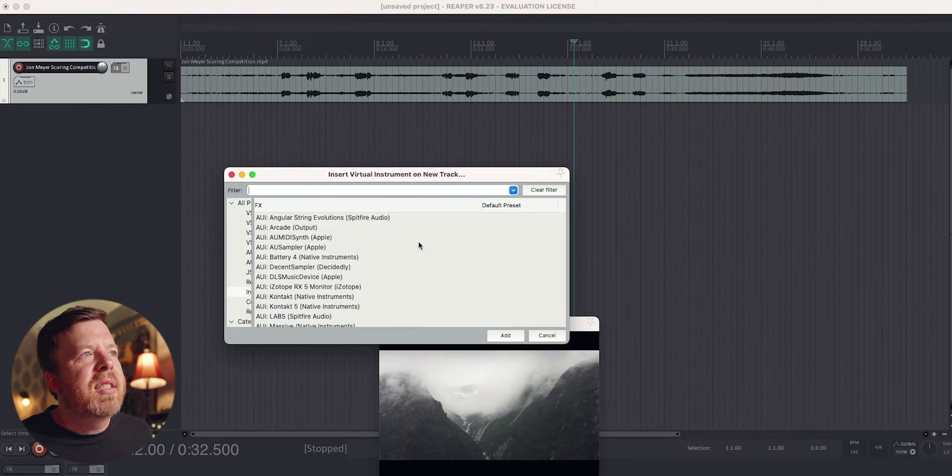
pyautogui.scroll(-15, 445, 275)
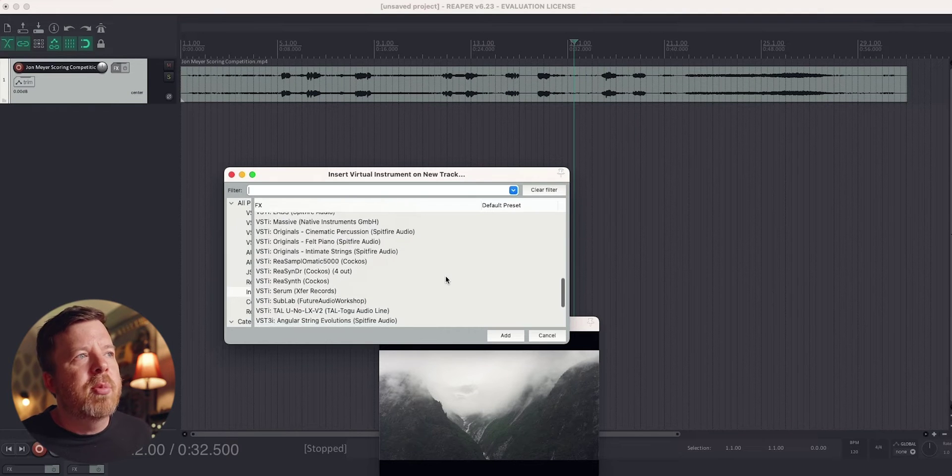
pyautogui.scroll(15, 445, 276)
pyautogui.scroll(5, 445, 276)
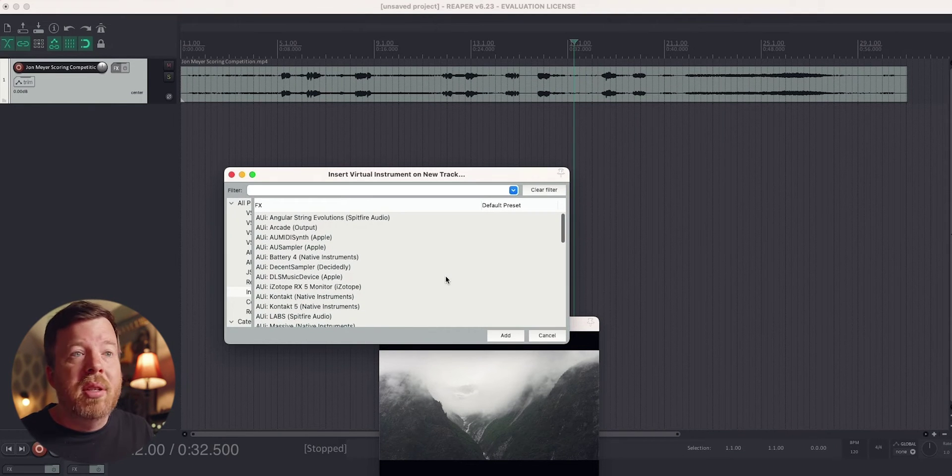
pyautogui.scroll(-3, 445, 276)
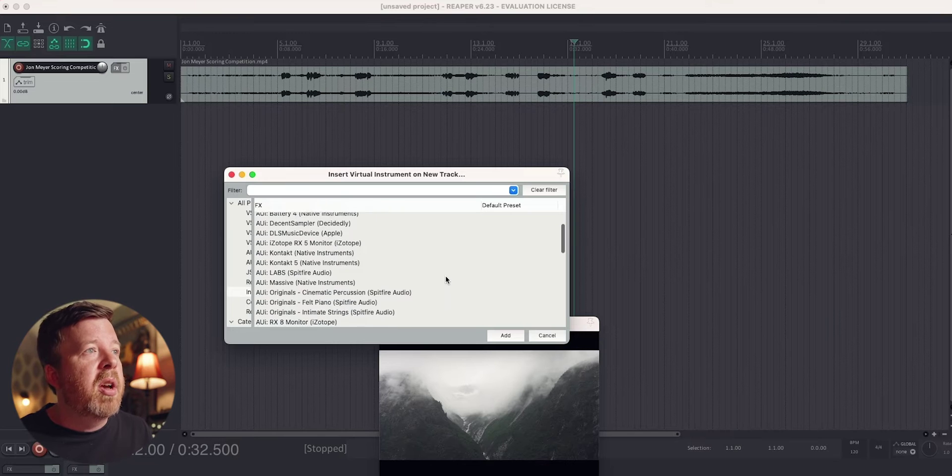
pyautogui.scroll(3, 445, 276)
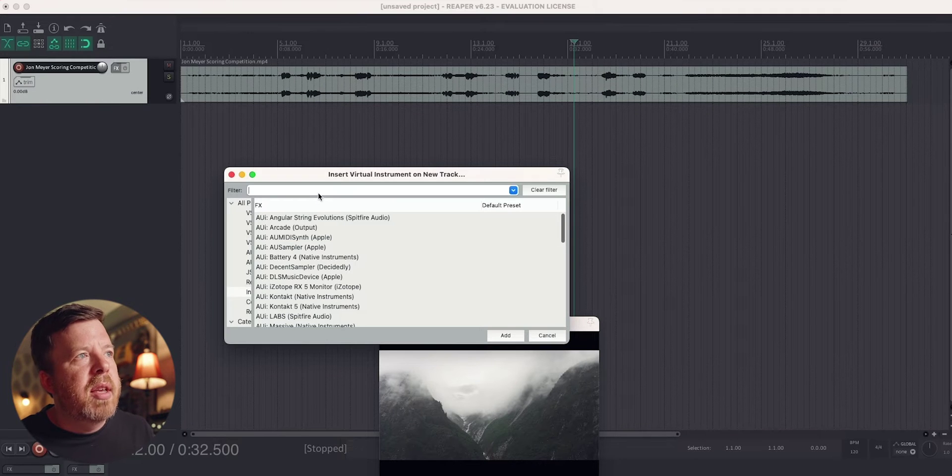
pyautogui.write('dece')
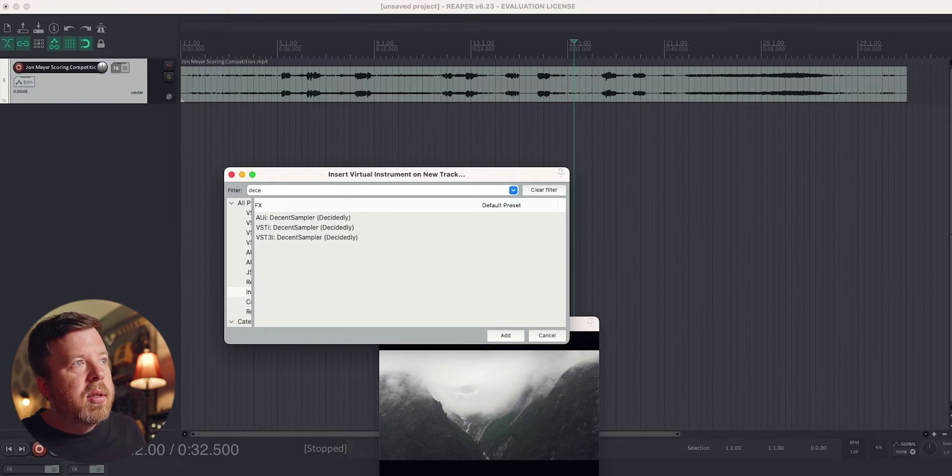
pyautogui.click(313, 219)
pyautogui.doubleClick(313, 218)
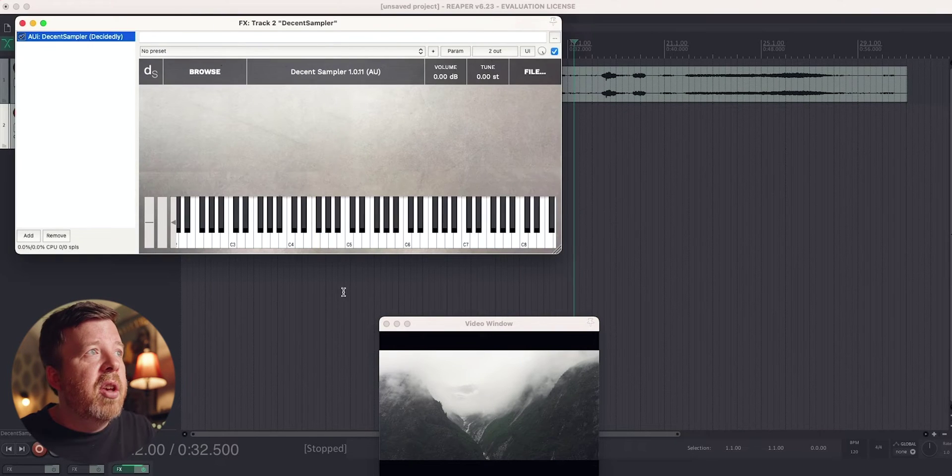
pyautogui.moveTo(316, 19); pyautogui.dragTo(535, 141)
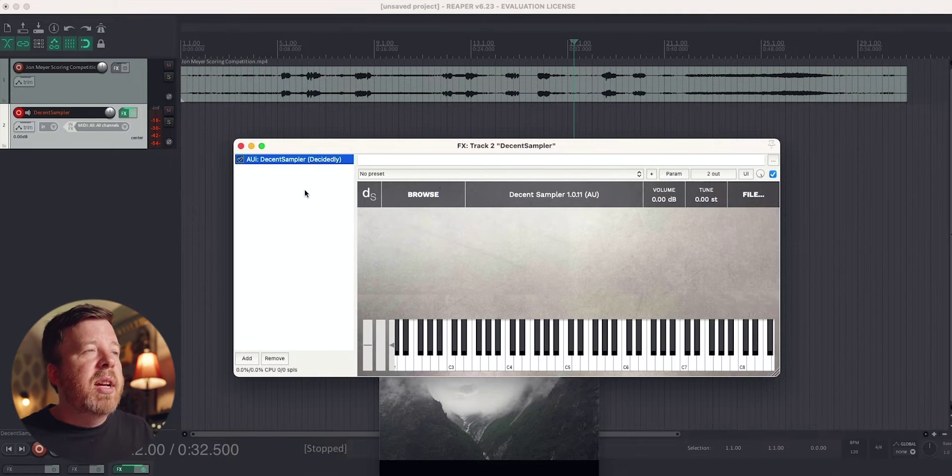
# Step: Browse the Decent Sampler Sample Store grid, then switch to the My Libraries tab
pyautogui.click(407, 196)
pyautogui.scroll(-1, 475, 290)
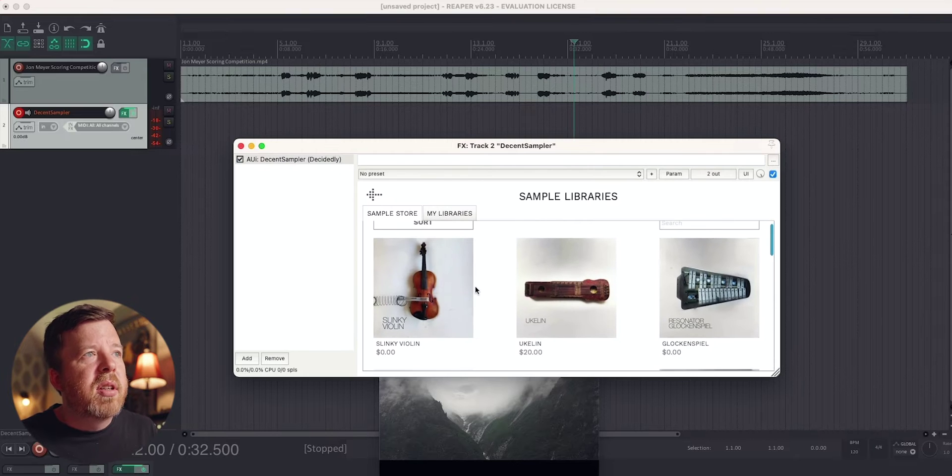
pyautogui.scroll(-8, 474, 289)
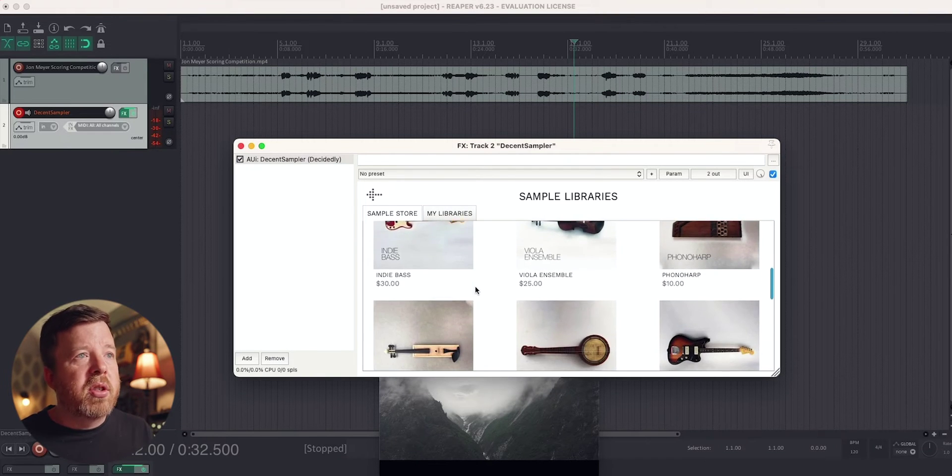
pyautogui.scroll(-3, 475, 290)
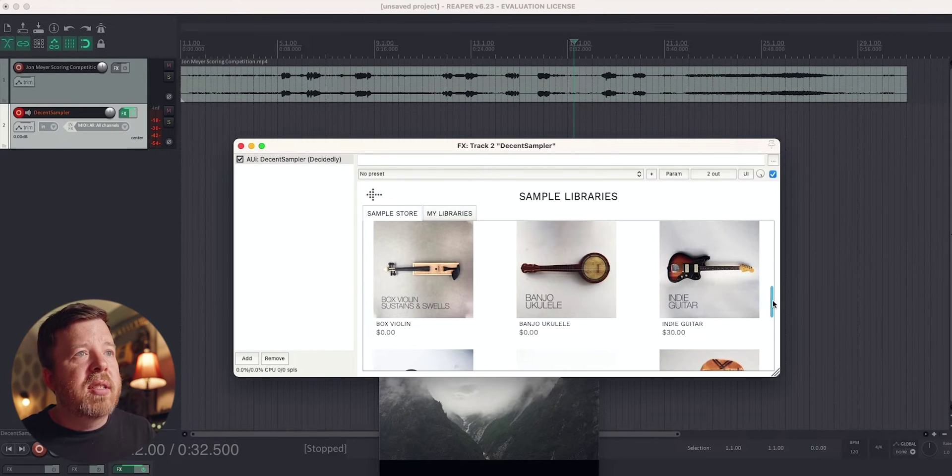
pyautogui.scroll(-5, 772, 304)
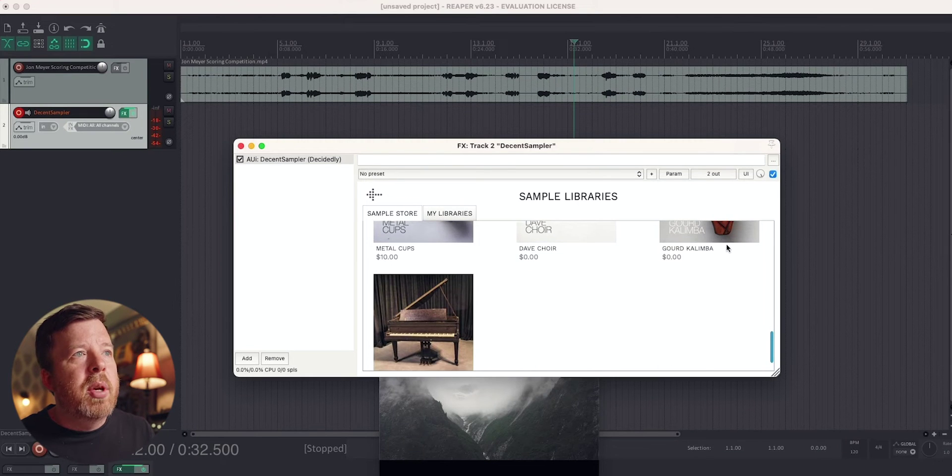
pyautogui.scroll(15, 769, 348)
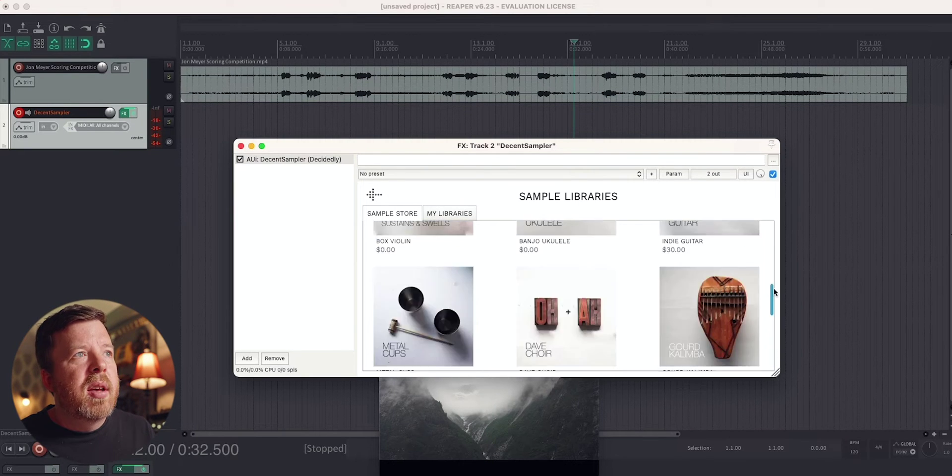
pyautogui.click(449, 214)
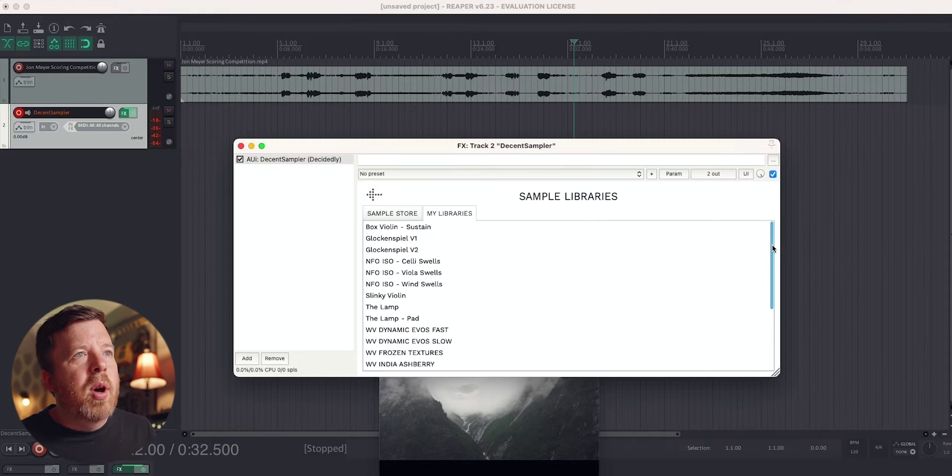
pyautogui.moveTo(771, 245)
pyautogui.mouseDown()
pyautogui.moveTo(776, 325)
pyautogui.moveTo(777, 233)
pyautogui.mouseUp()
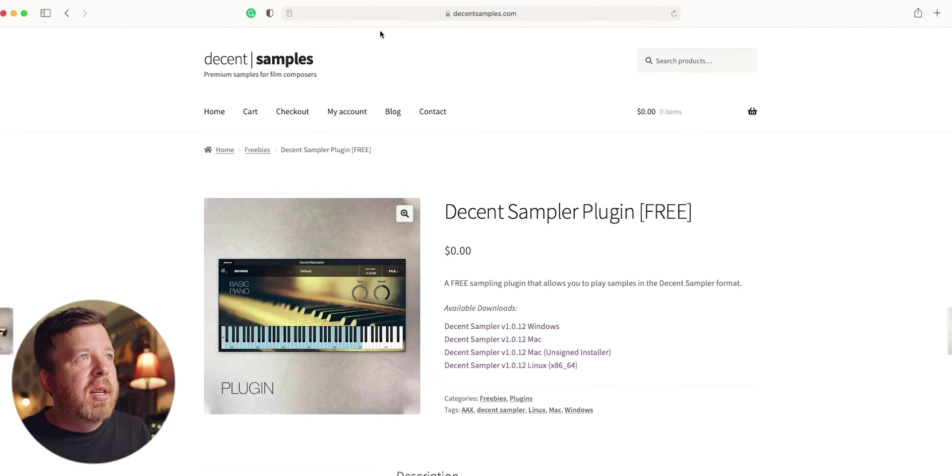
# Step: Go to pianobook.co.uk by typing 'pia' in Safari's address bar
pyautogui.click(400, 14)
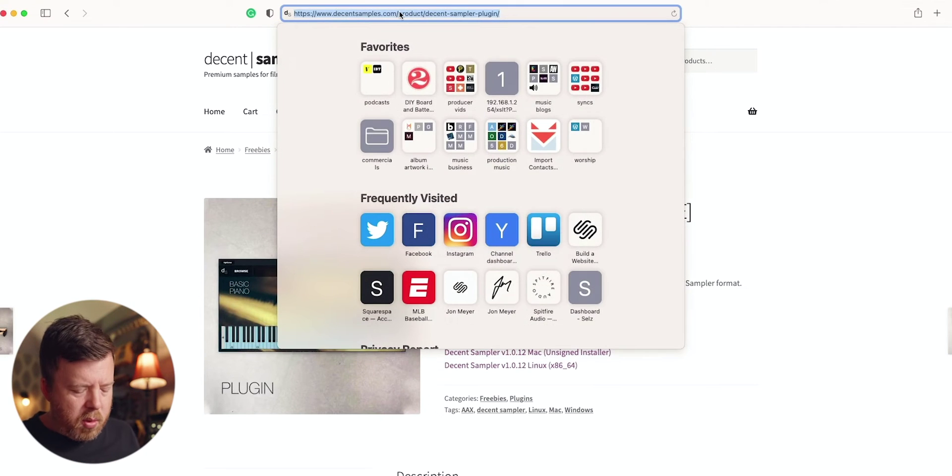
pyautogui.write('pian')
pyautogui.press('Return')
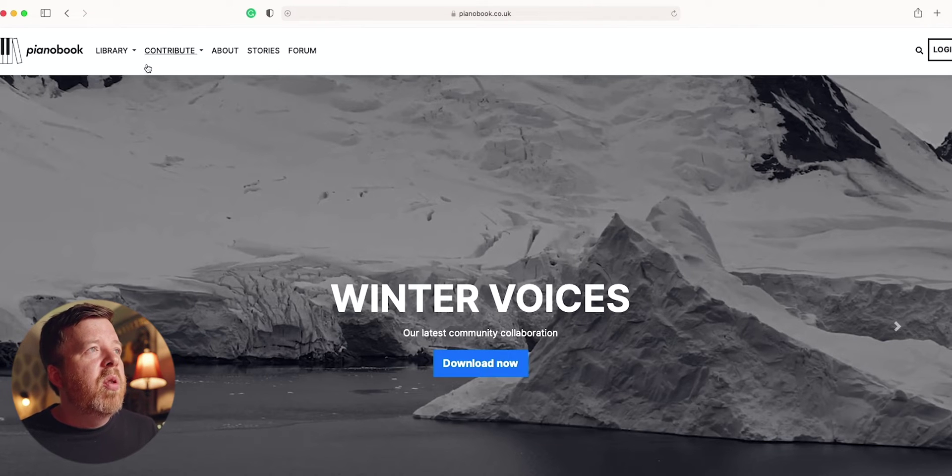
# Step: Open the FOF Choir – Matrix page from a Pianobook library category
pyautogui.click(105, 55)
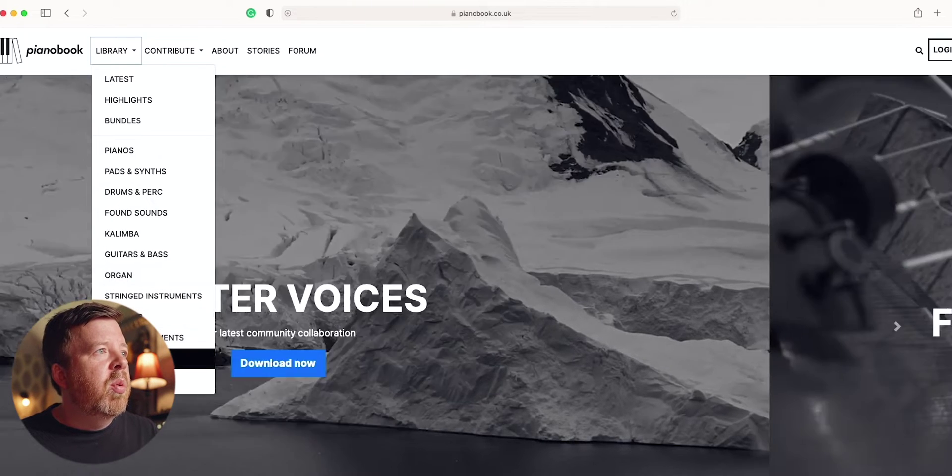
pyautogui.click(144, 358)
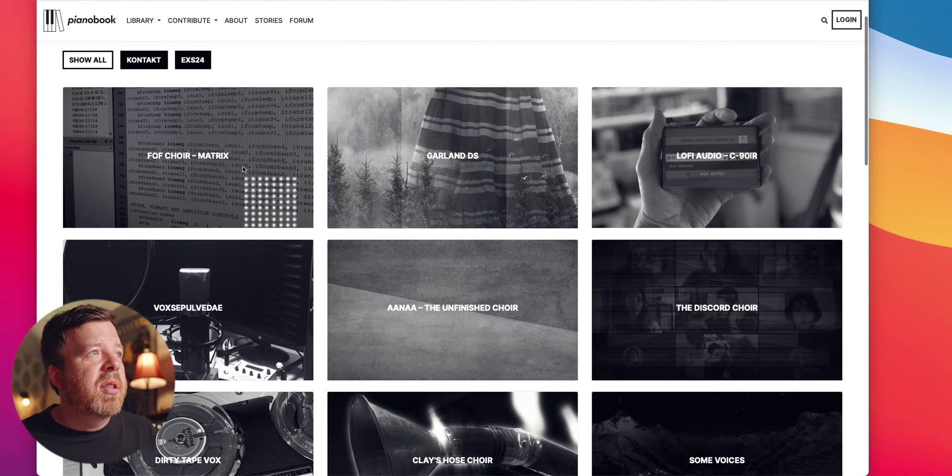
pyautogui.click(243, 169)
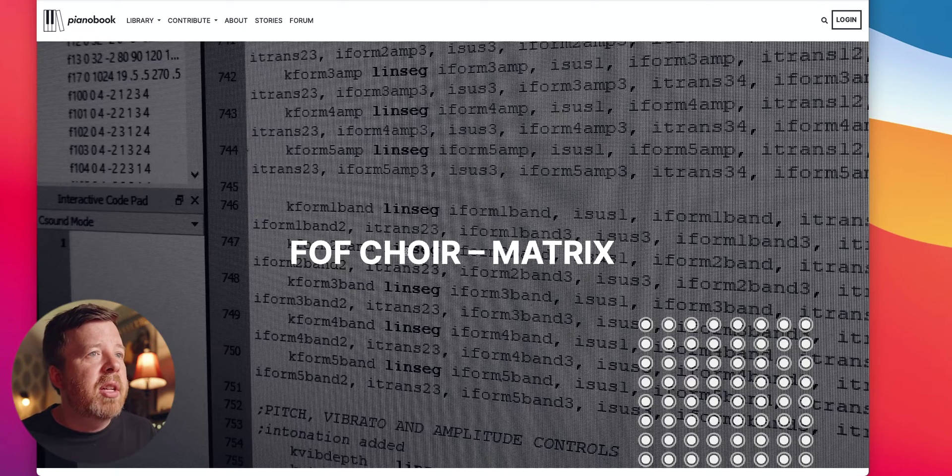
# Step: Scroll to the embedded YouTube demo video and play it
pyautogui.scroll(-8, 422, 214)
pyautogui.scroll(-3, 423, 214)
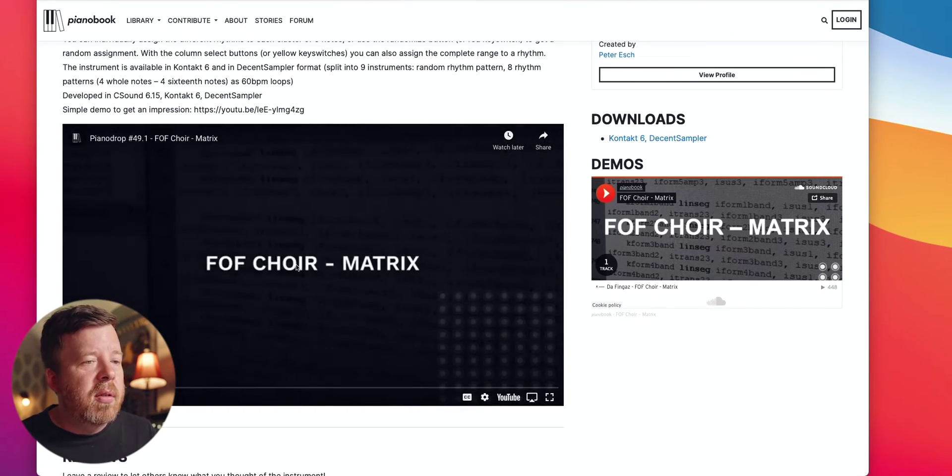
pyautogui.scroll(3, 295, 267)
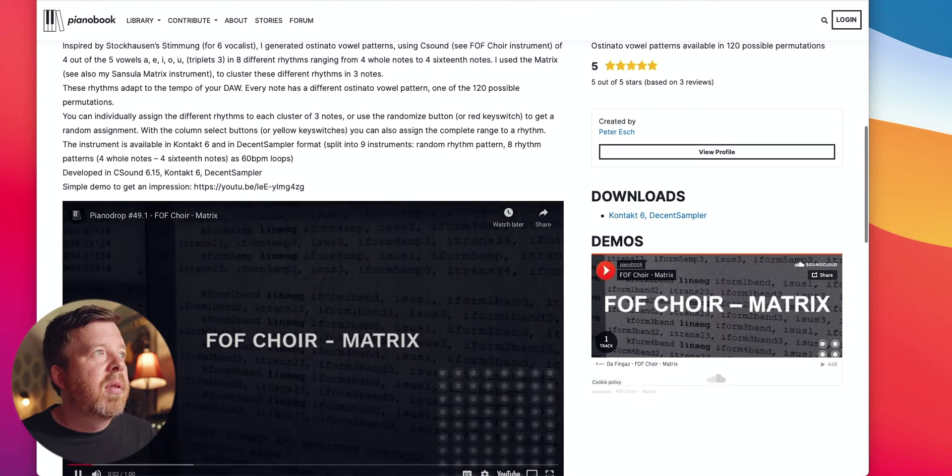
pyautogui.click(385, 410)
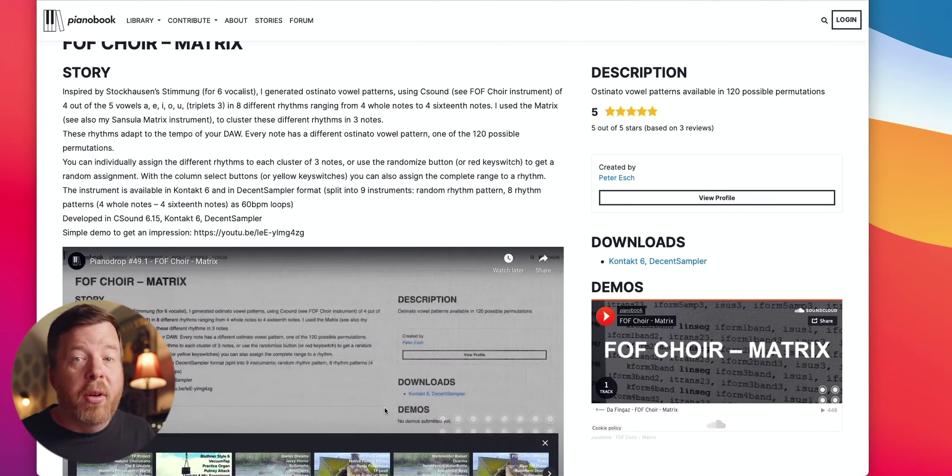
pyautogui.scroll(-1, 385, 411)
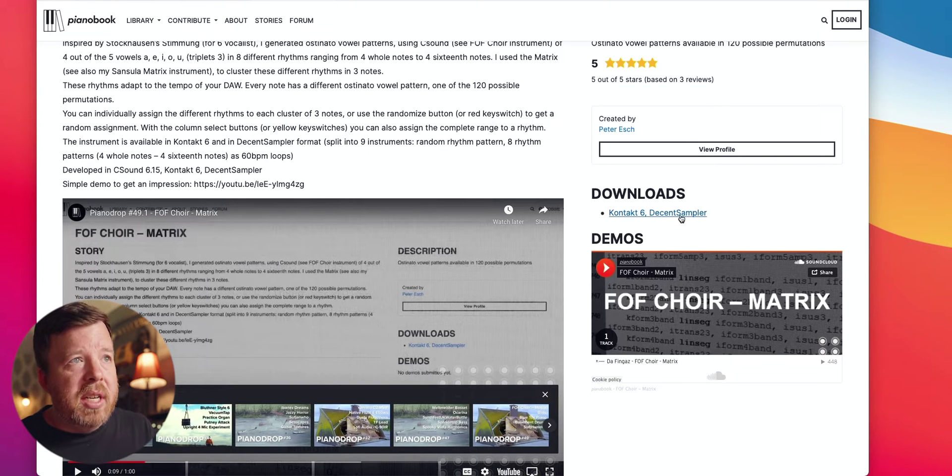
pyautogui.scroll(2, 600, 206)
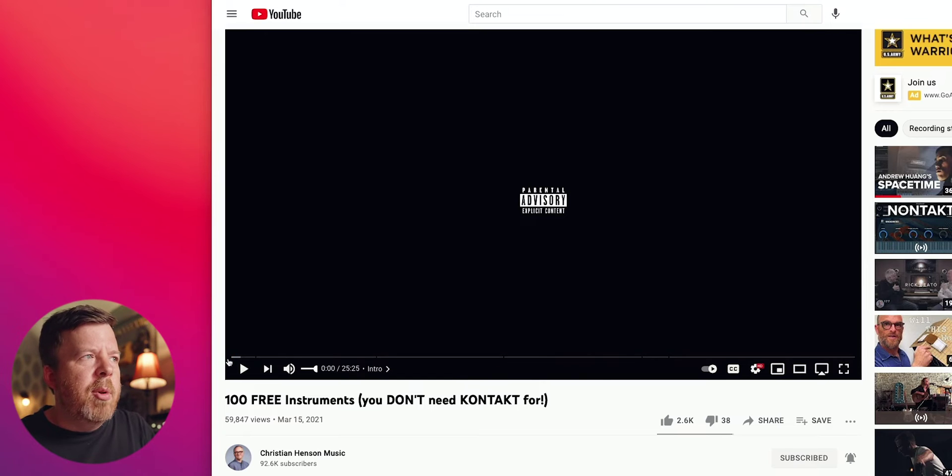
# Step: Jump to the 5:54 'How Fred Converted 100 FREE SAMPLES' chapter and expand the description
pyautogui.click(274, 356)
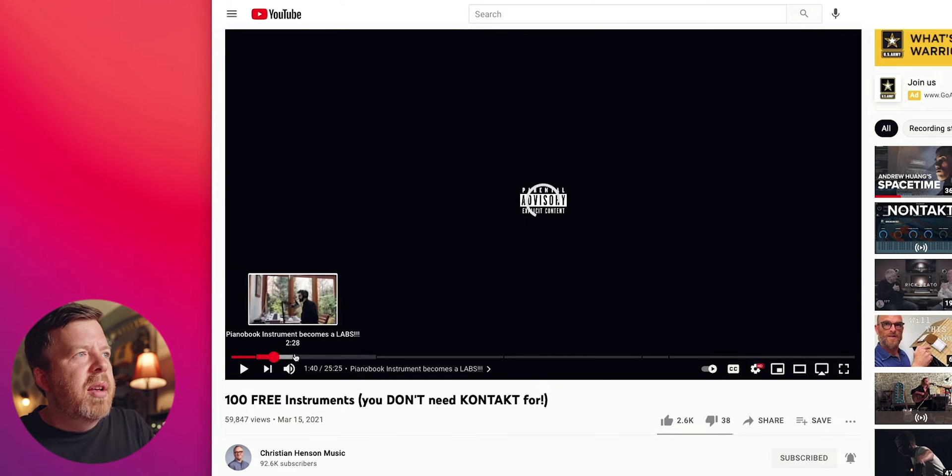
pyautogui.click(375, 357)
pyautogui.scroll(-3, 237, 466)
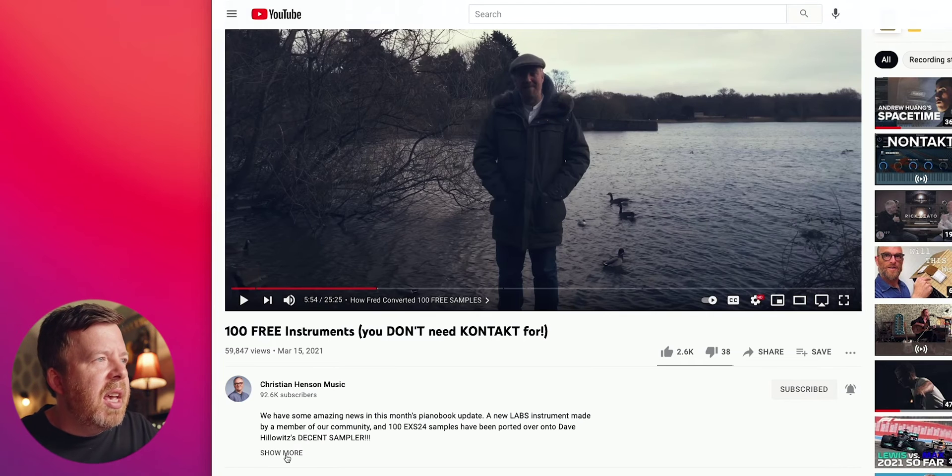
pyautogui.click(283, 453)
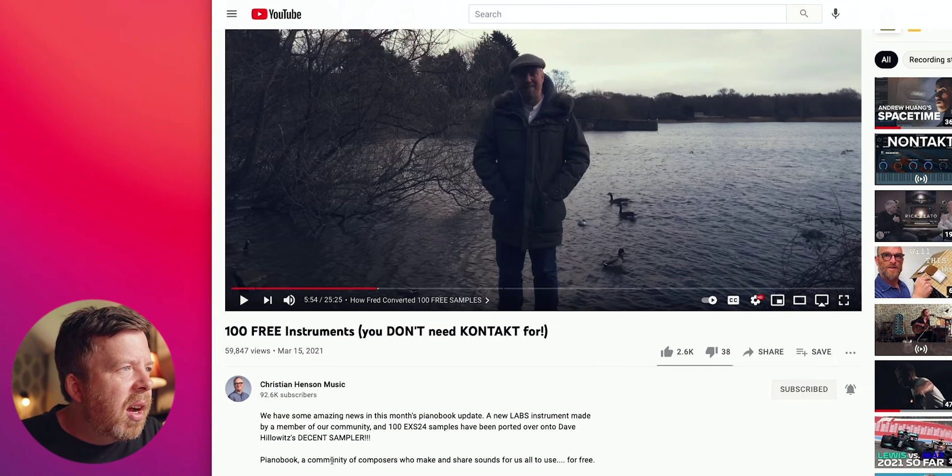
pyautogui.scroll(-5, 331, 459)
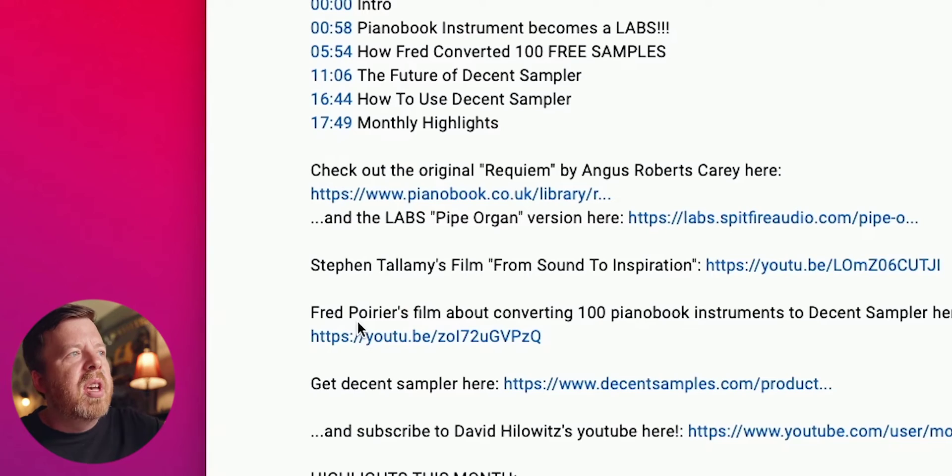
pyautogui.scroll(4, 697, 218)
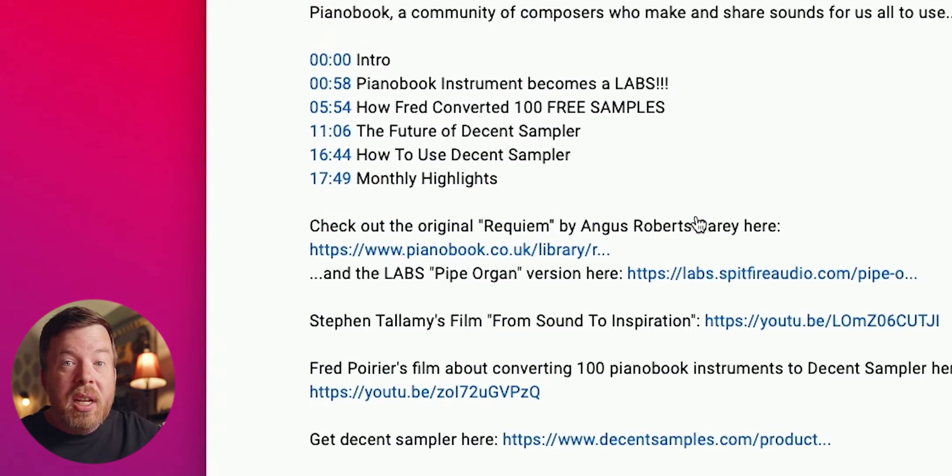
pyautogui.scroll(9, 694, 215)
pyautogui.scroll(-14, 694, 214)
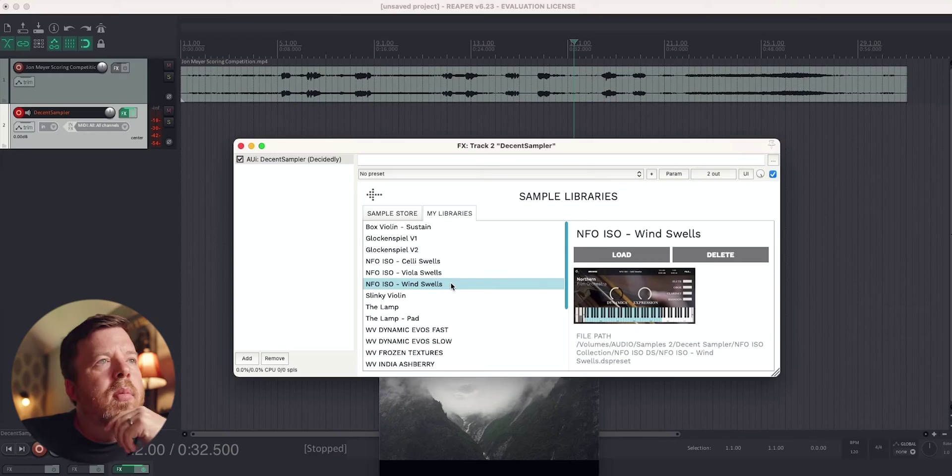
# Step: Load Box Violin - Sustain from My Libraries into DecentSampler and close the empty FX comment window
pyautogui.click(425, 229)
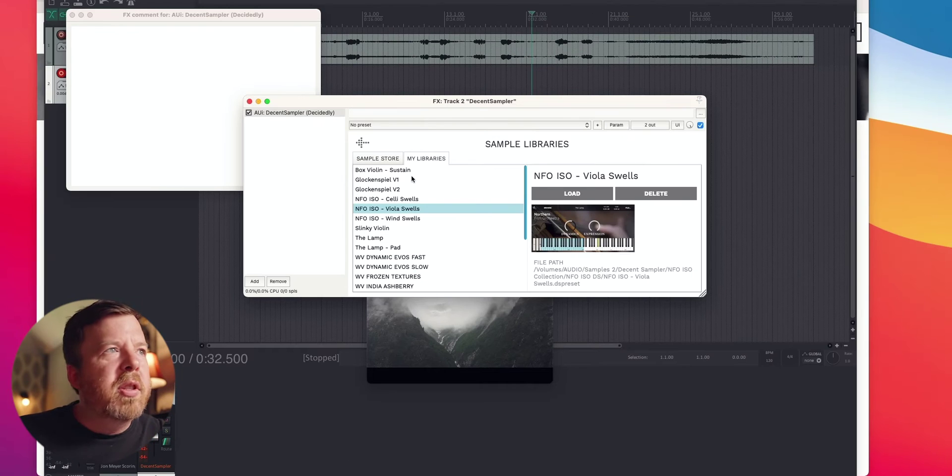
pyautogui.click(387, 171)
pyautogui.click(564, 192)
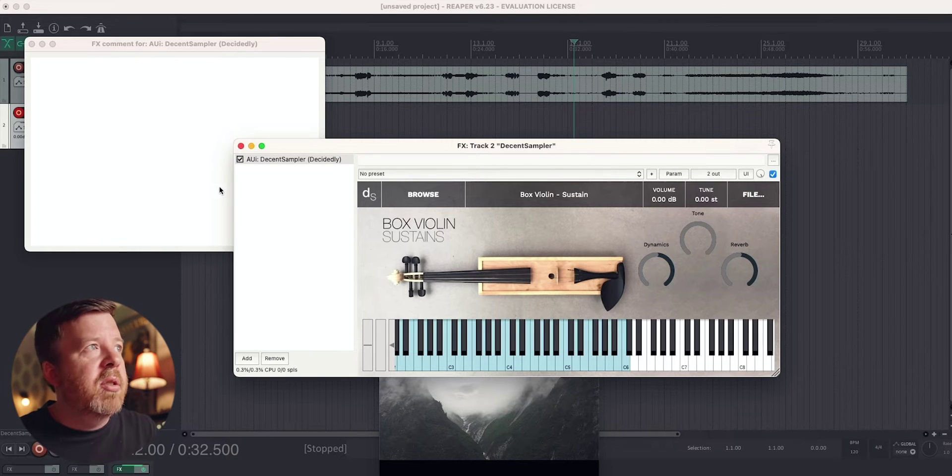
pyautogui.click(31, 44)
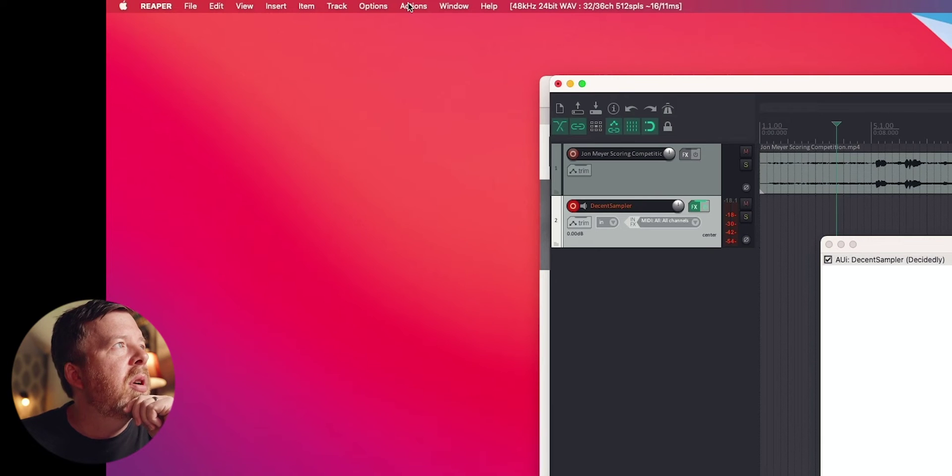
# Step: Open the Virtual MIDI keyboard and move it off the track panel
pyautogui.click(409, 7)
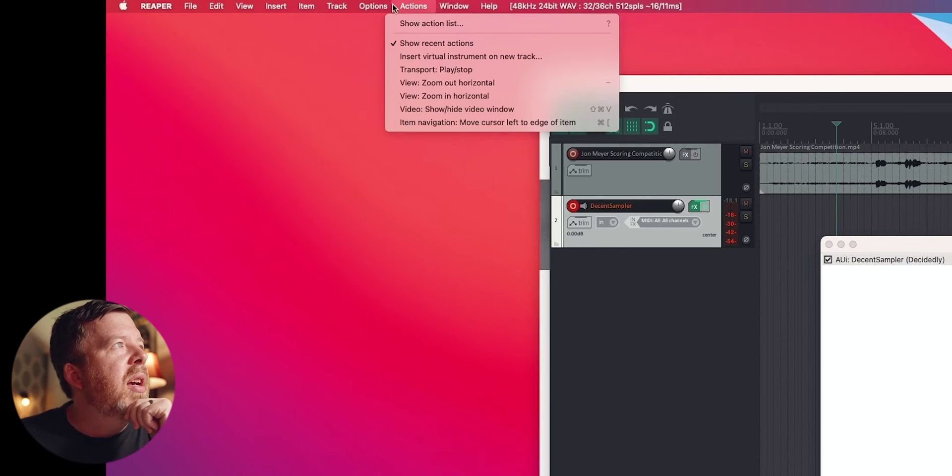
pyautogui.moveTo(370, 7)
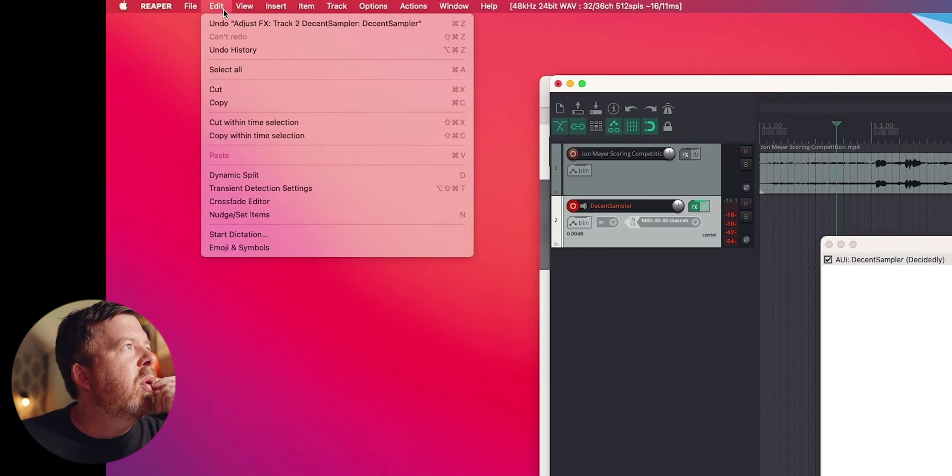
pyautogui.moveTo(236, 7)
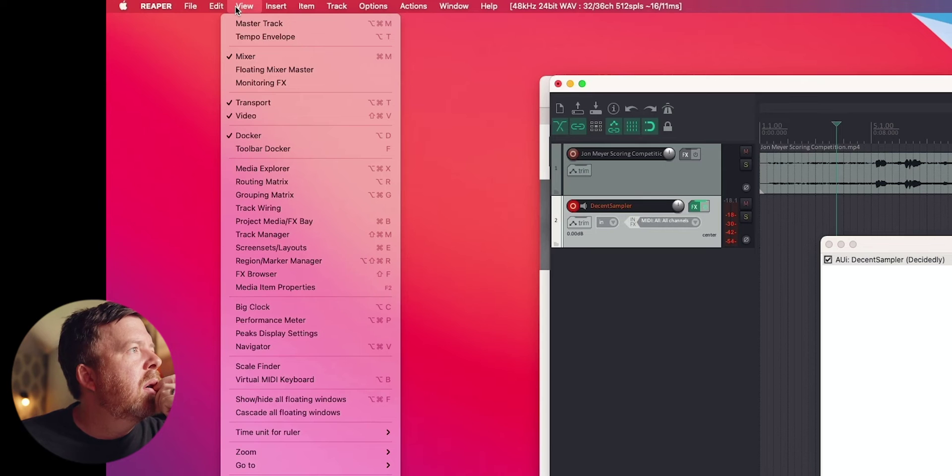
pyautogui.click(327, 378)
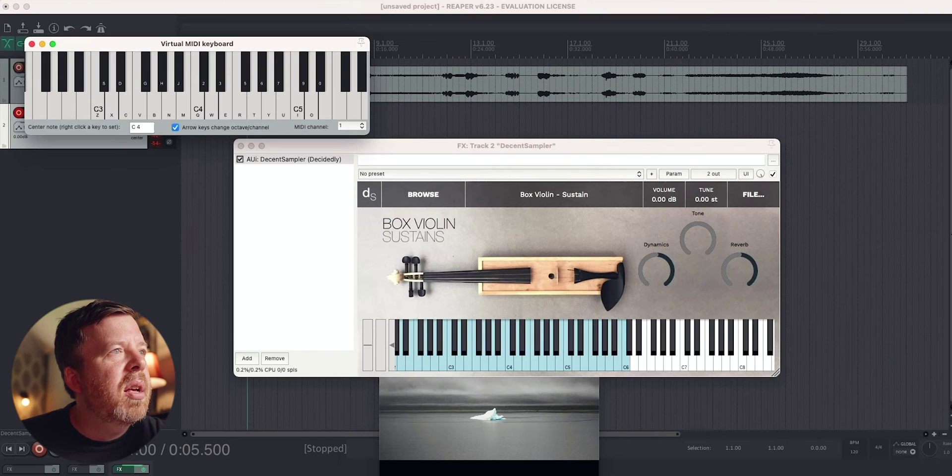
pyautogui.moveTo(214, 44); pyautogui.dragTo(417, 196)
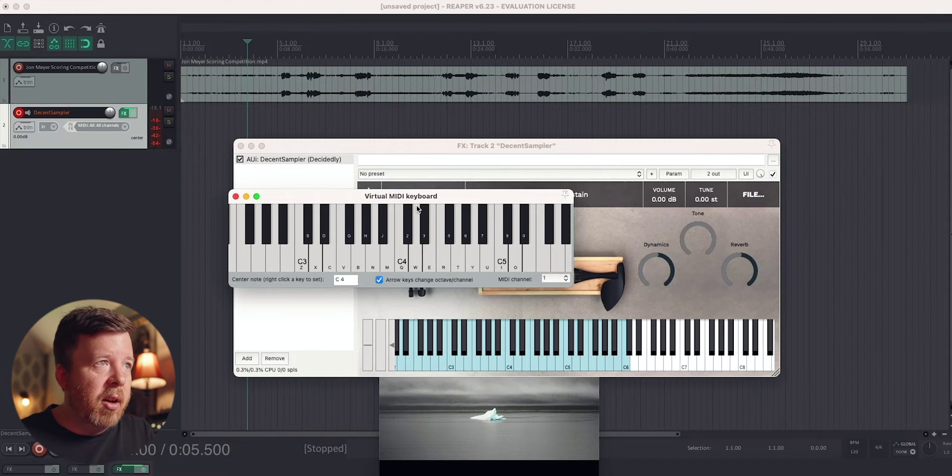
# Step: Play T and Q (C4) test notes to hear the Box Violin sound
pyautogui.press('t')
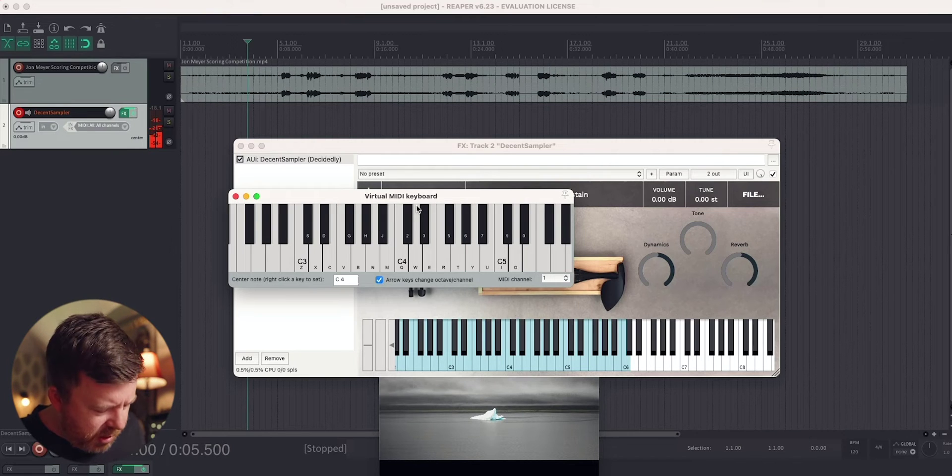
pyautogui.press('q')
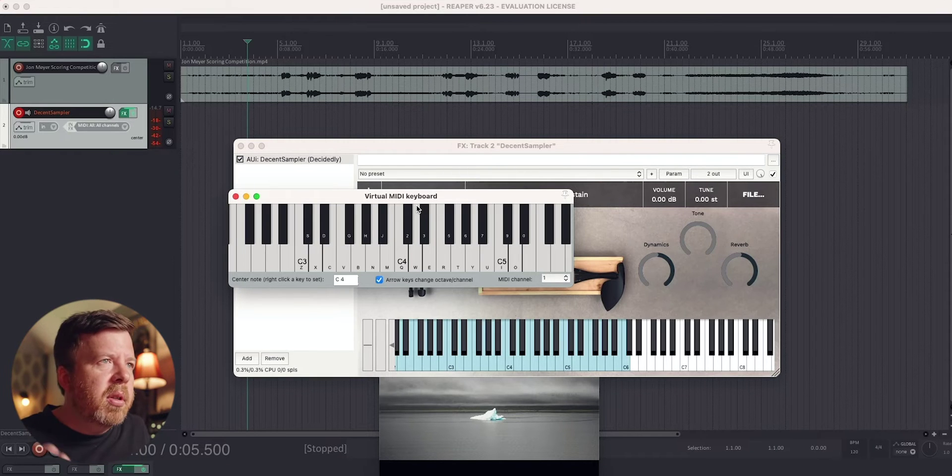
pyautogui.press('q')
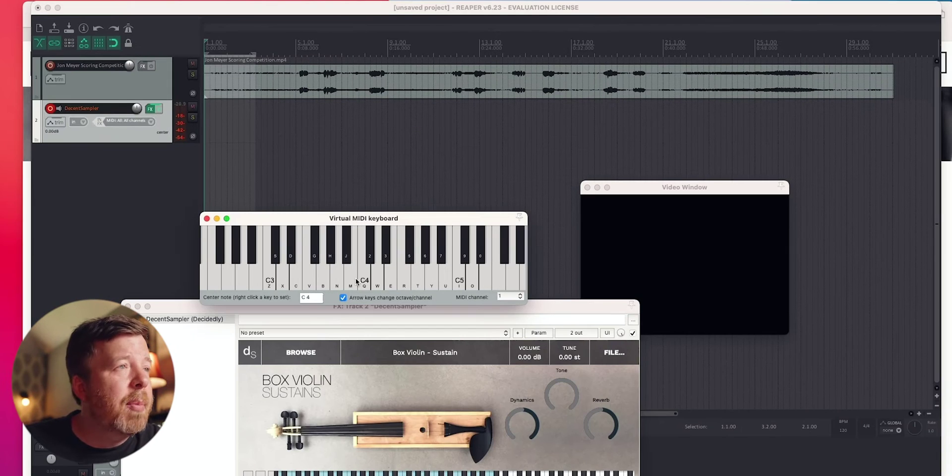
# Step: Play C4 and another test note on the virtual keyboard and move the sampler window aside
pyautogui.click(364, 280)
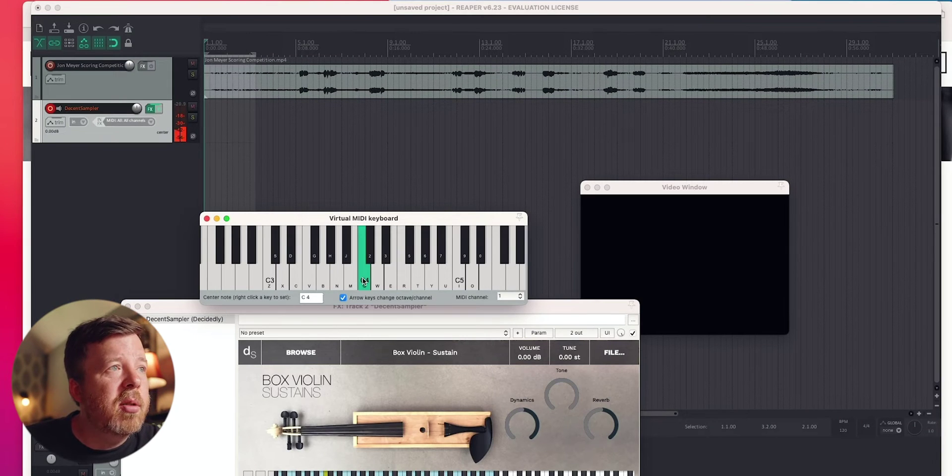
pyautogui.click(387, 281)
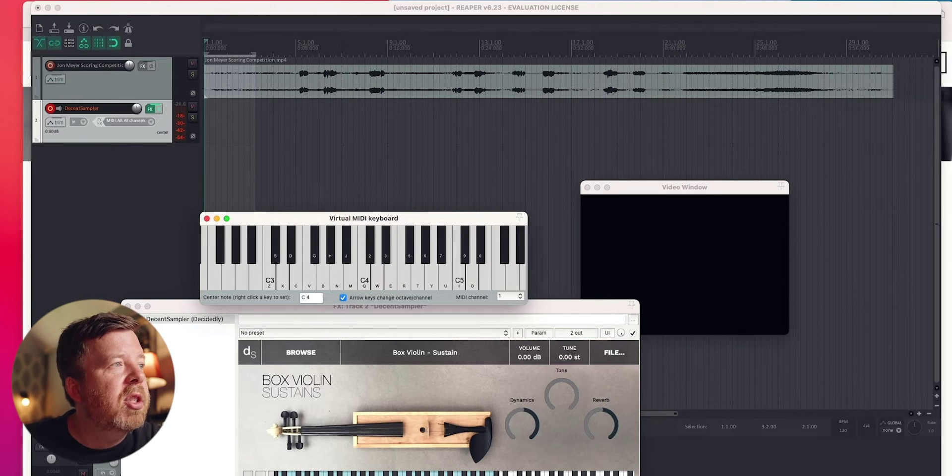
pyautogui.moveTo(176, 305); pyautogui.dragTo(234, 302)
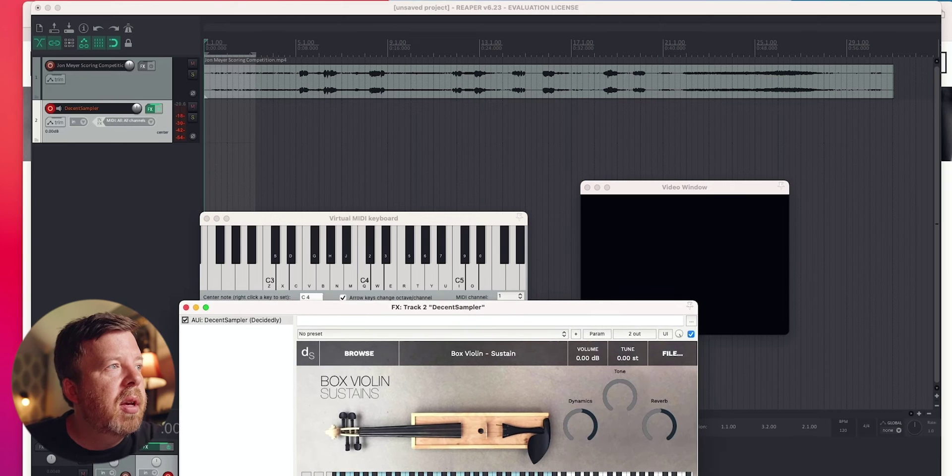
# Step: Record a melody of held C4, E4, C4 and a short final note along with the video
pyautogui.press('space')
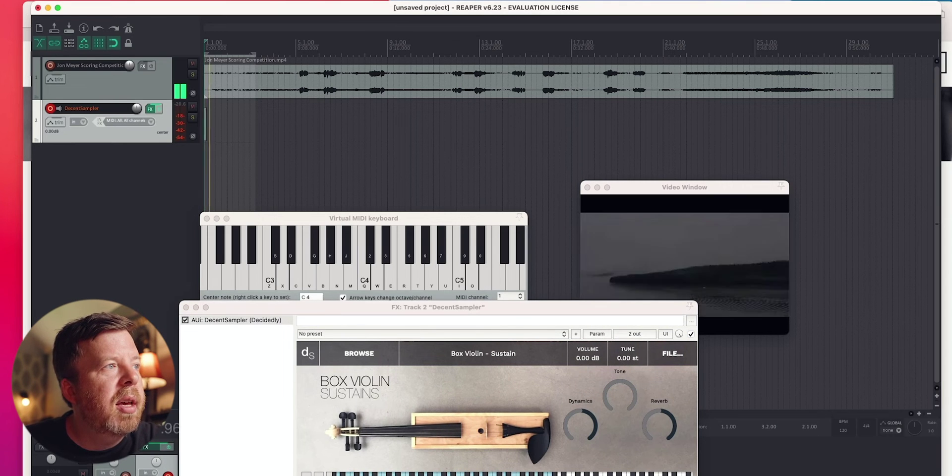
pyautogui.click(362, 280)
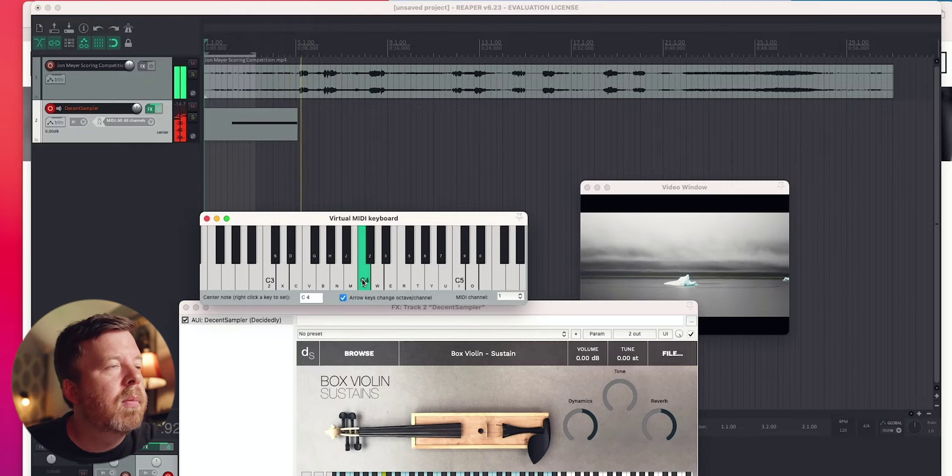
pyautogui.click(391, 282)
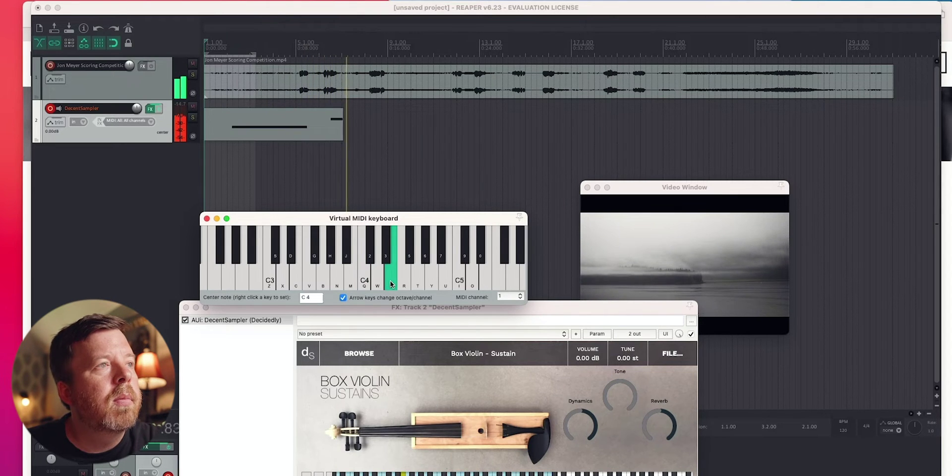
pyautogui.click(365, 282)
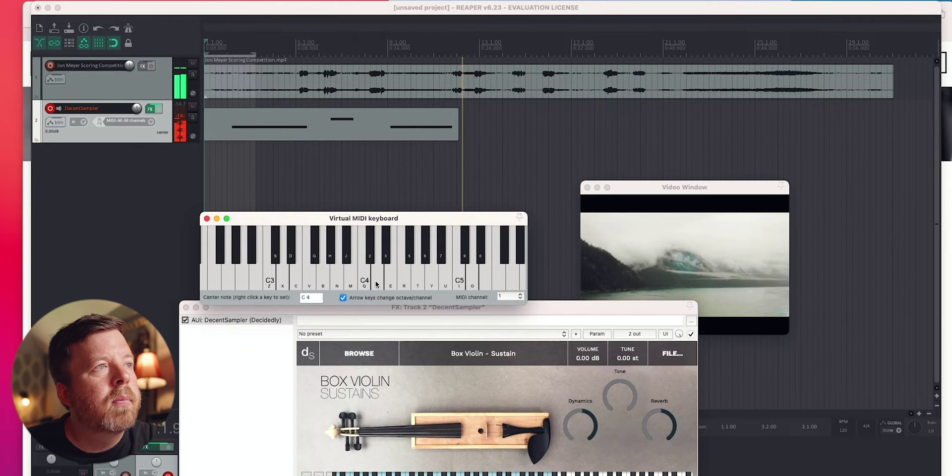
pyautogui.click(391, 285)
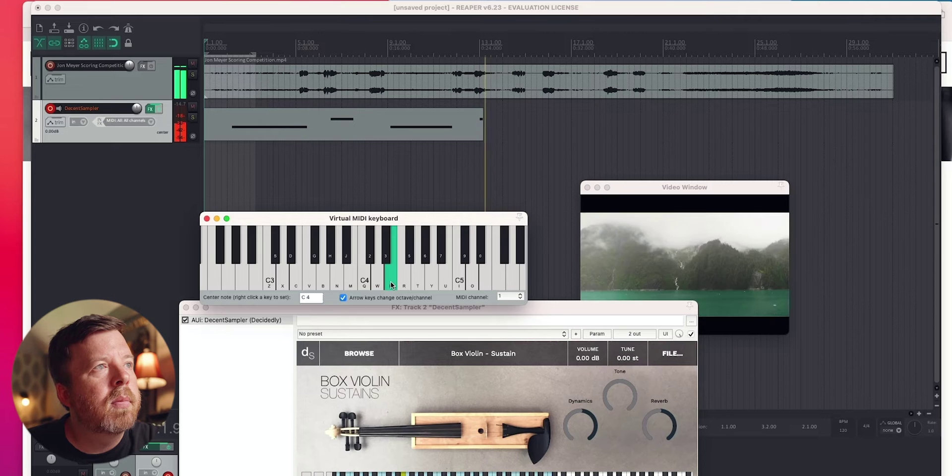
pyautogui.press('space')
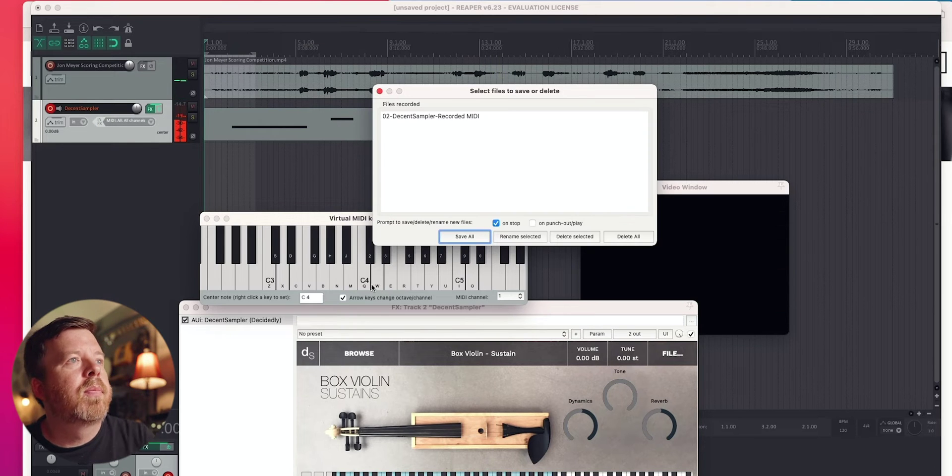
# Step: Keep the recorded MIDI take, play it back from the project start, and open it for editing
pyautogui.click(477, 232)
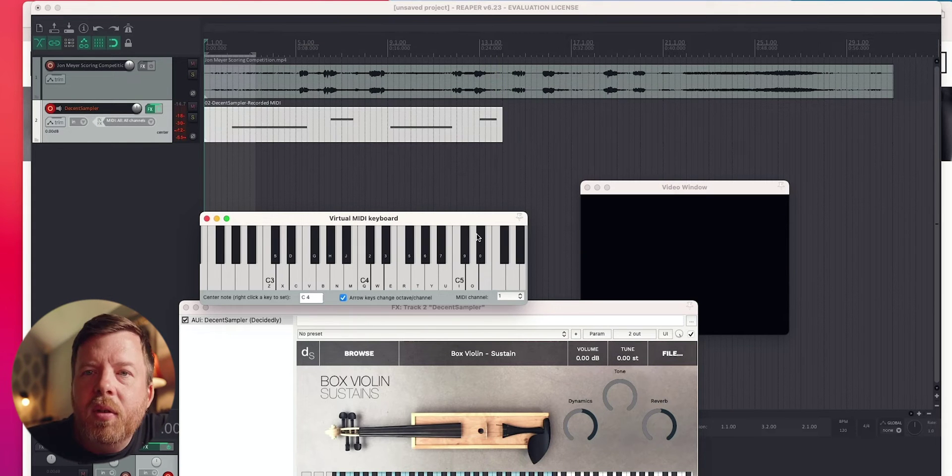
pyautogui.click(227, 117)
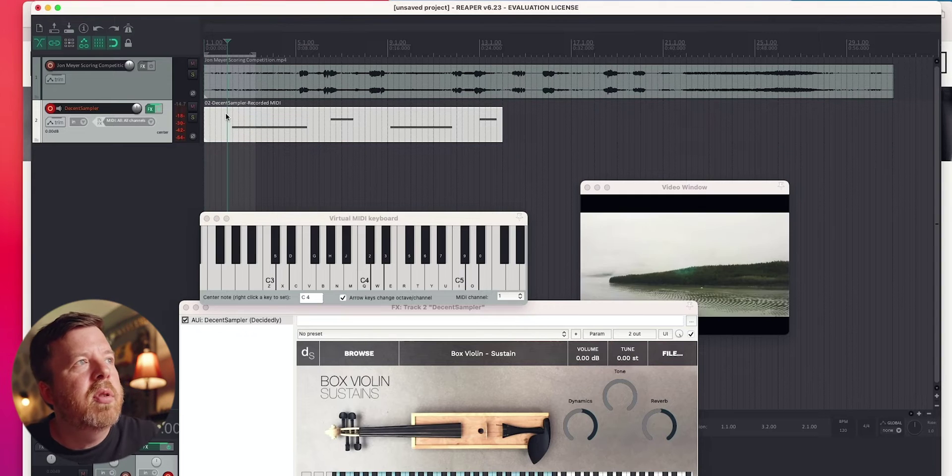
pyautogui.press('space')
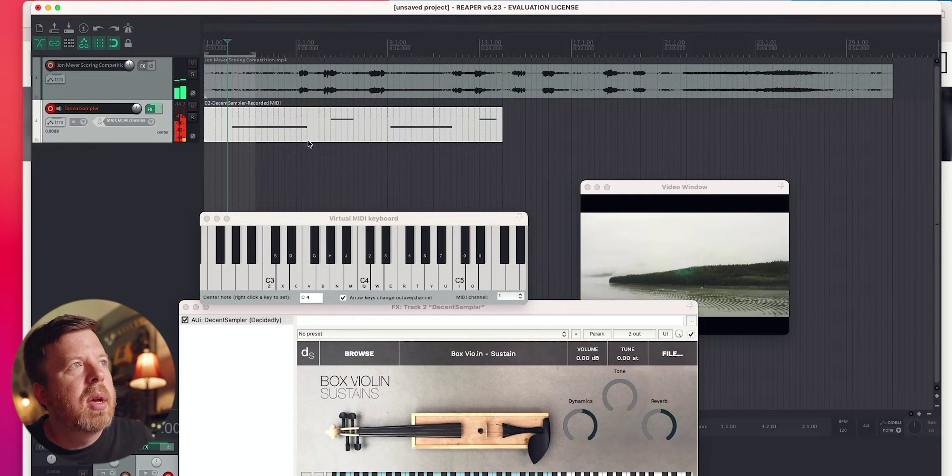
pyautogui.doubleClick(328, 129)
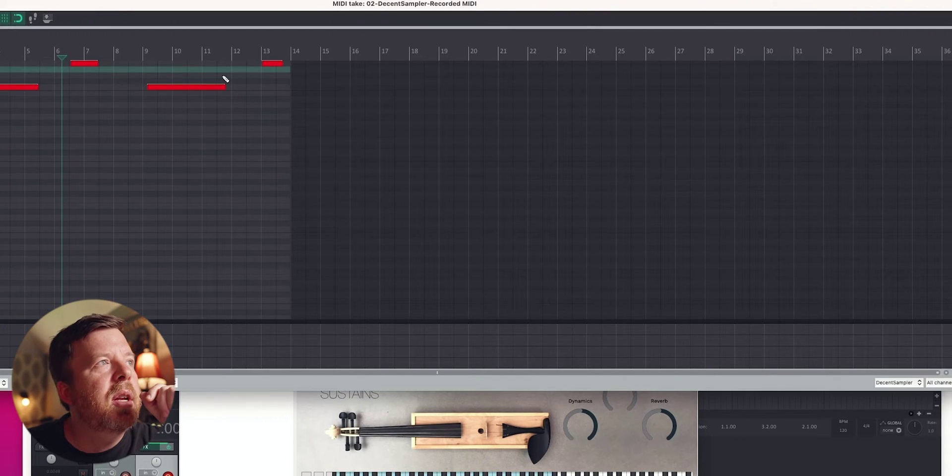
# Step: Adjust the MIDI editor view and play the melody from bar 2
pyautogui.scroll(2, 279, 211)
pyautogui.scroll(-1, 278, 210)
pyautogui.scroll(1, 278, 210)
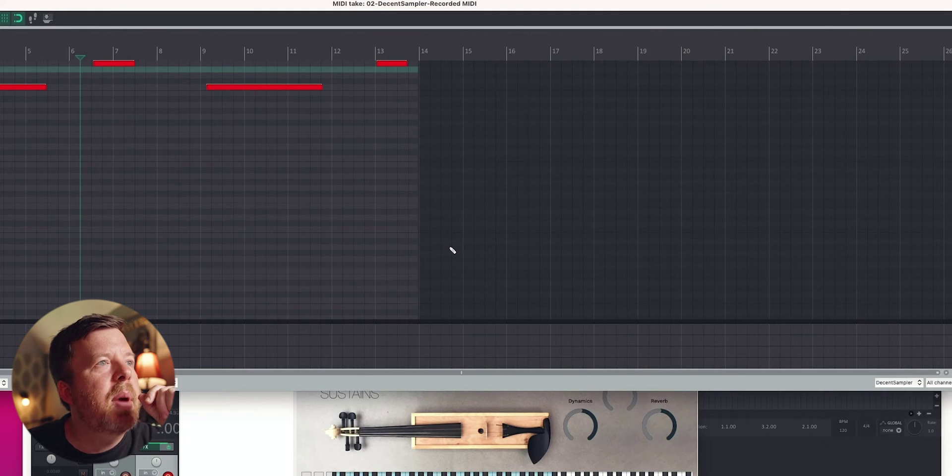
pyautogui.moveTo(421, 371); pyautogui.dragTo(206, 368)
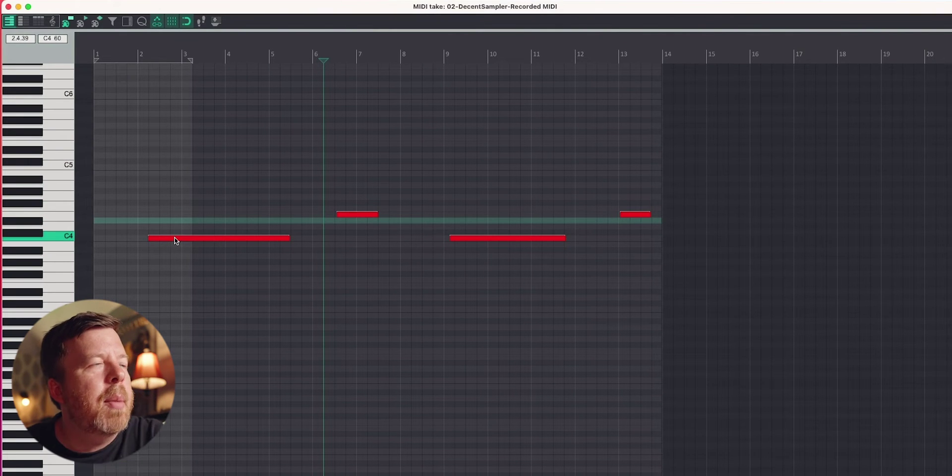
pyautogui.click(135, 56)
pyautogui.press('space')
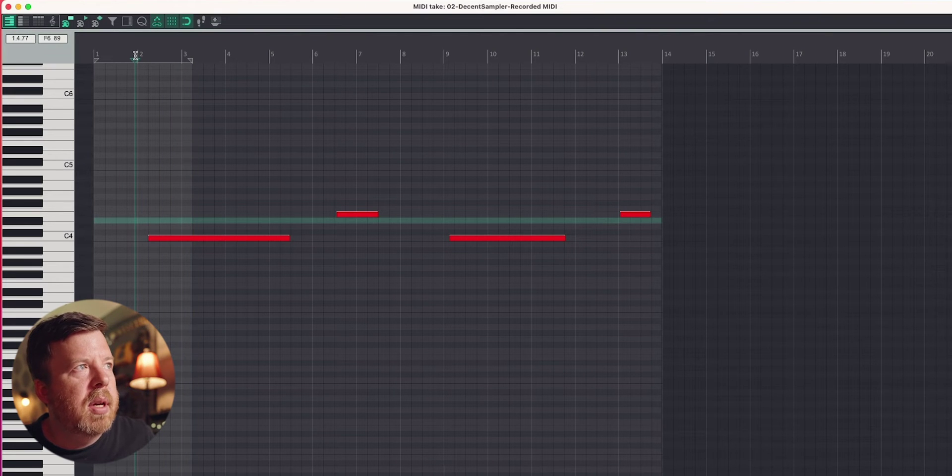
pyautogui.press('space')
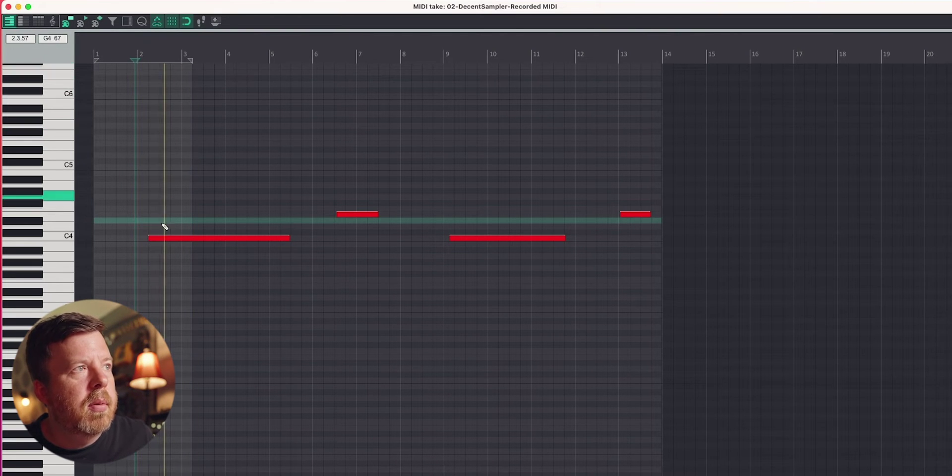
# Step: Move the E4 note to bar 2 above C4 and lengthen it to match the C4 note
pyautogui.moveTo(181, 238)
pyautogui.mouseDown()
pyautogui.moveTo(183, 226)
pyautogui.moveTo(181, 241)
pyautogui.moveTo(171, 242)
pyautogui.mouseUp()
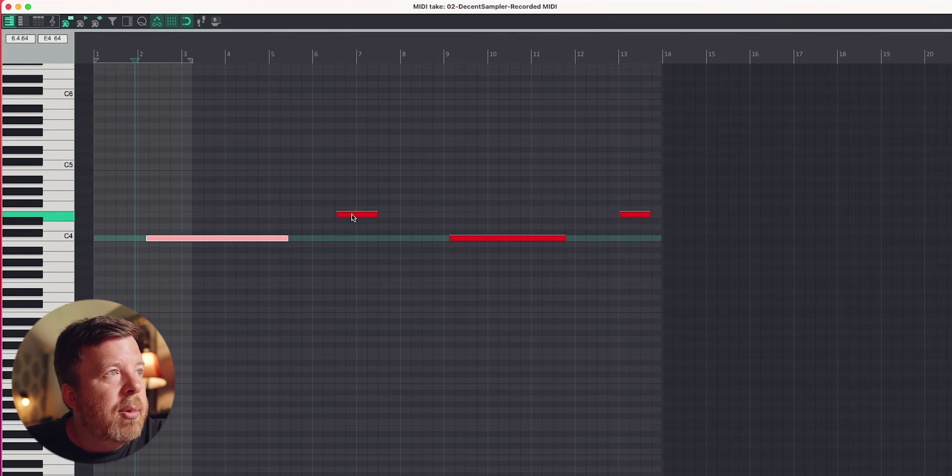
pyautogui.moveTo(351, 214); pyautogui.dragTo(175, 214)
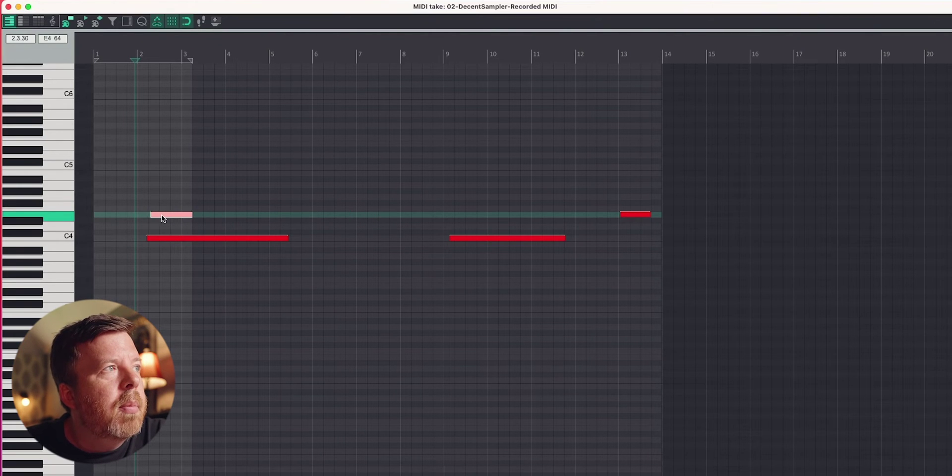
pyautogui.click(129, 56)
pyautogui.press('space')
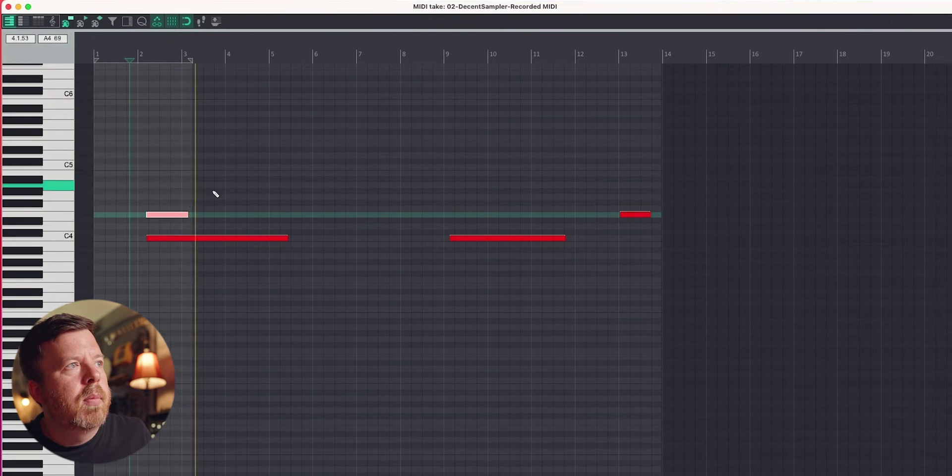
pyautogui.moveTo(187, 214); pyautogui.dragTo(295, 215)
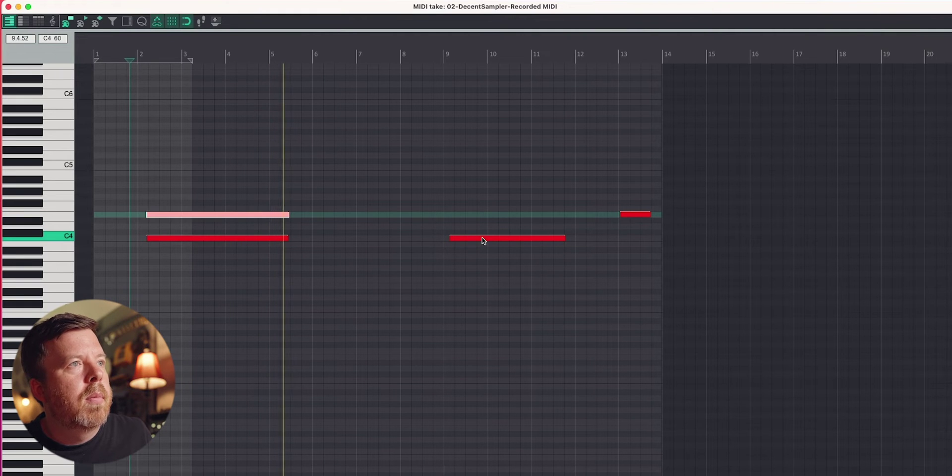
# Step: Delete the C4 note at bars 9–11 and the short E4 note at bar 13
pyautogui.click(483, 241)
pyautogui.press('Delete')
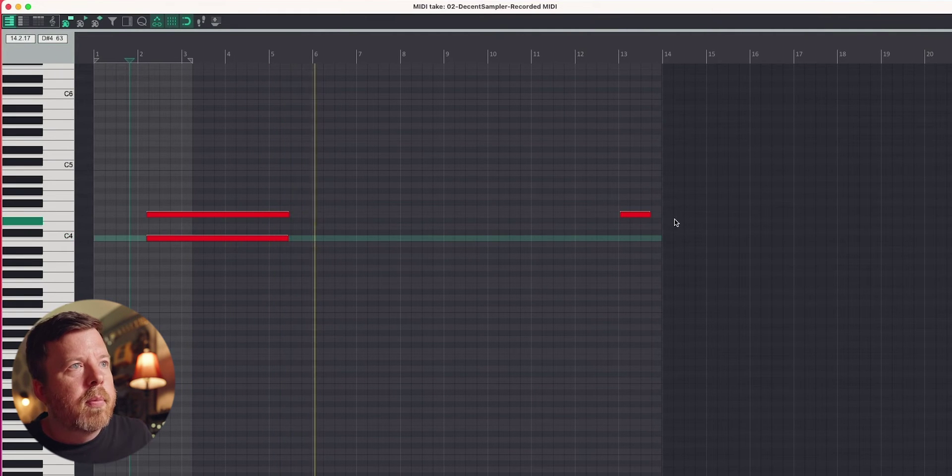
pyautogui.click(637, 215)
pyautogui.press('Delete')
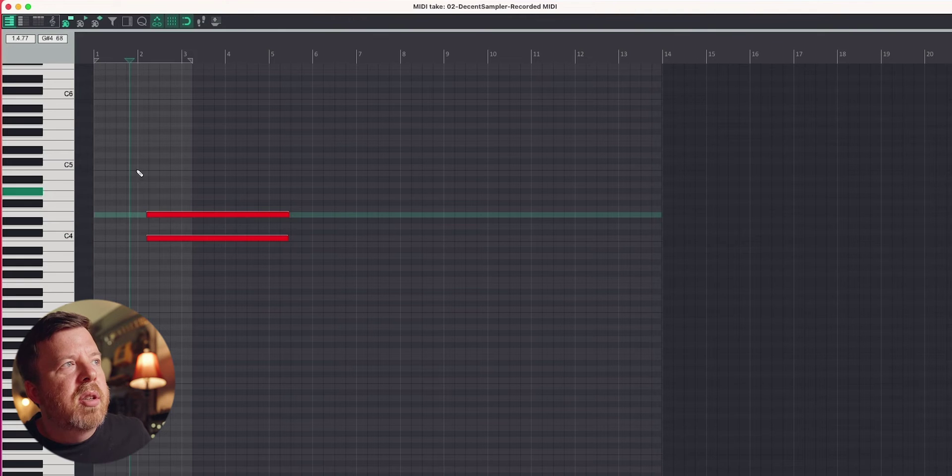
# Step: Raise the copied upper note from C4 to F4 and audition the pair from bar 2
pyautogui.click(135, 58)
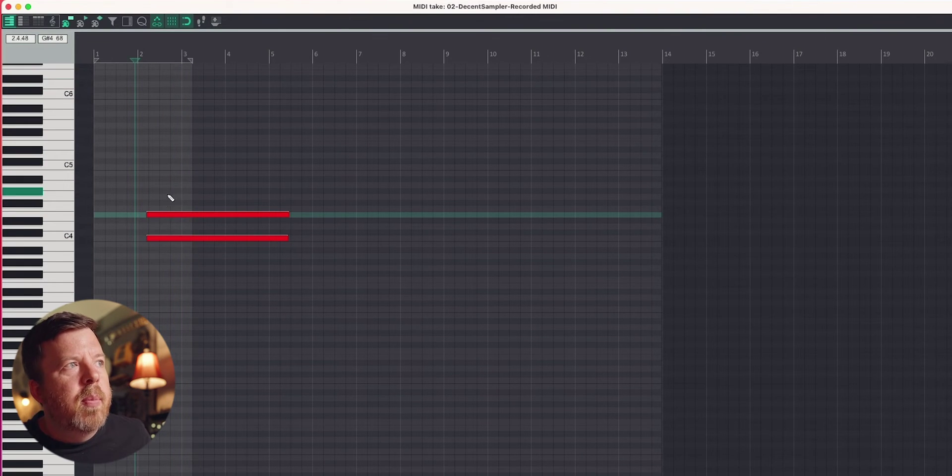
pyautogui.click(164, 238)
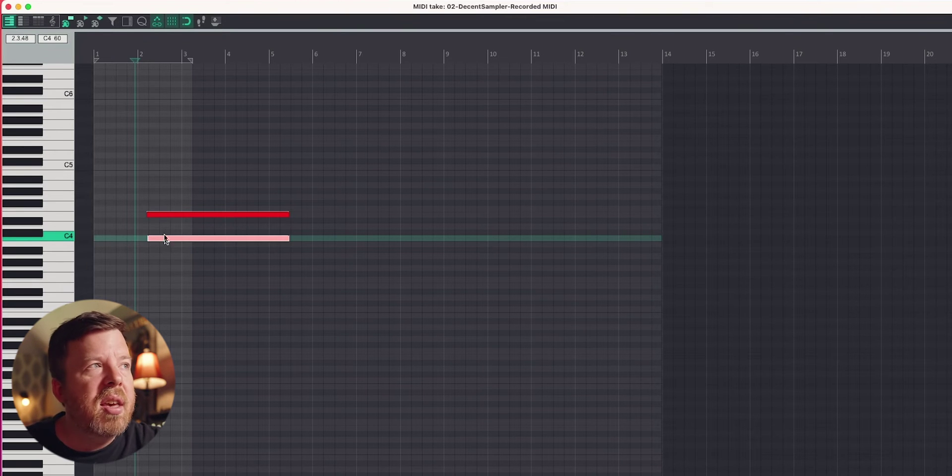
pyautogui.moveTo(164, 238); pyautogui.dragTo(166, 214)
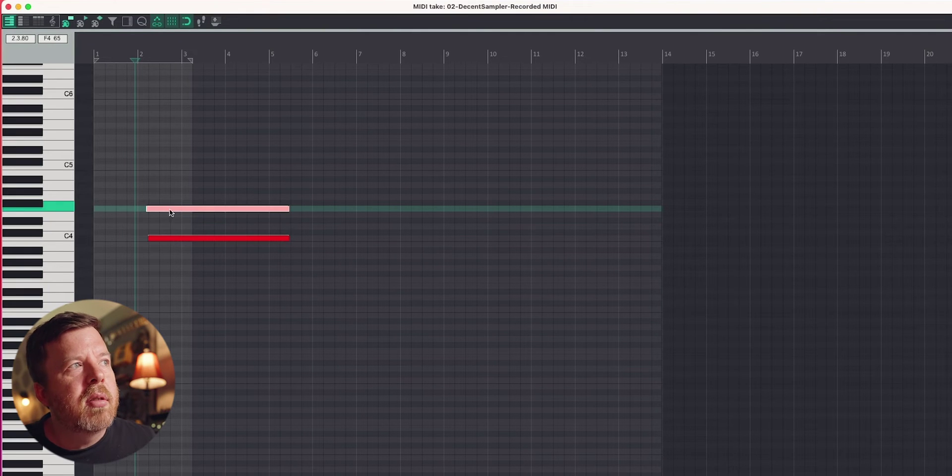
pyautogui.press('space')
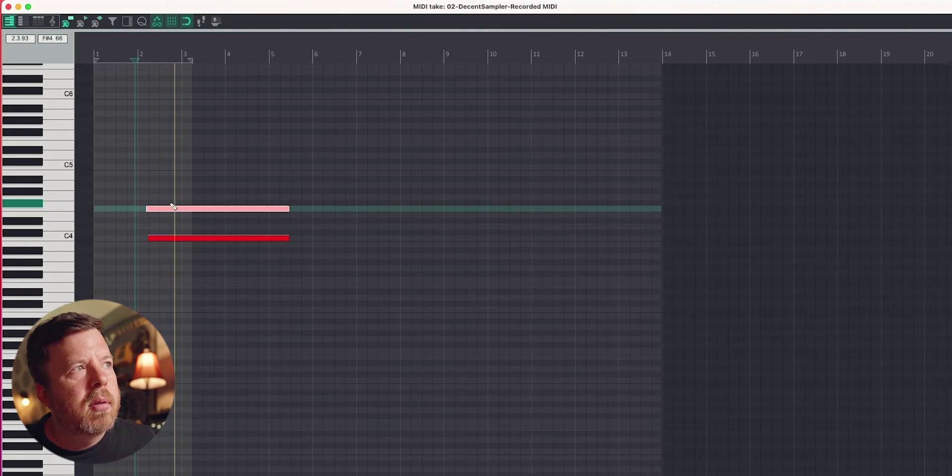
pyautogui.press('space')
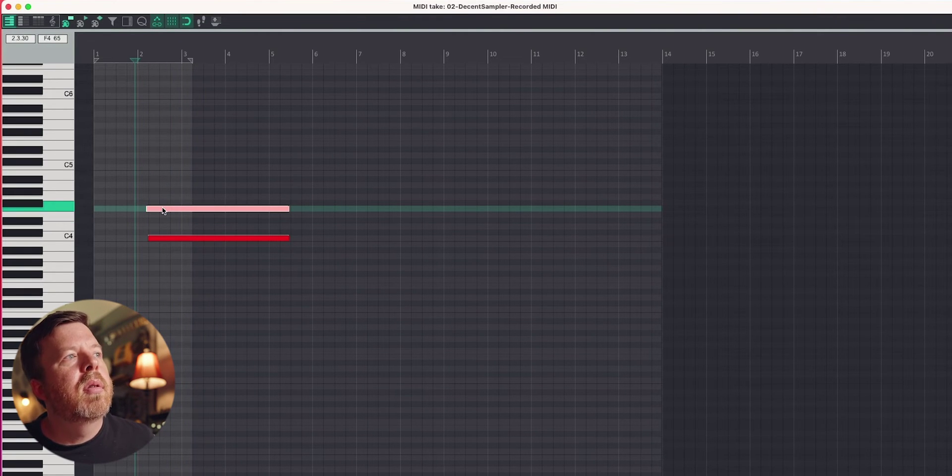
# Step: Lower the upper note to D#4 and audition the interval
pyautogui.moveTo(162, 210); pyautogui.dragTo(165, 233)
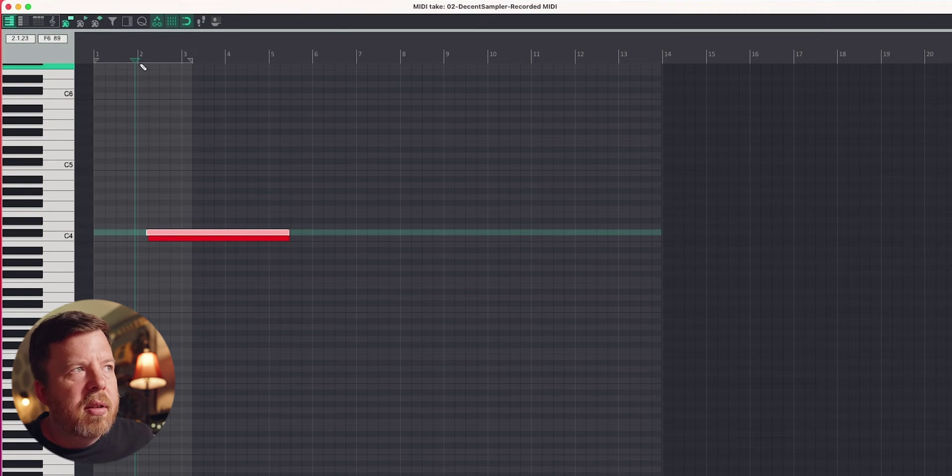
pyautogui.press('space')
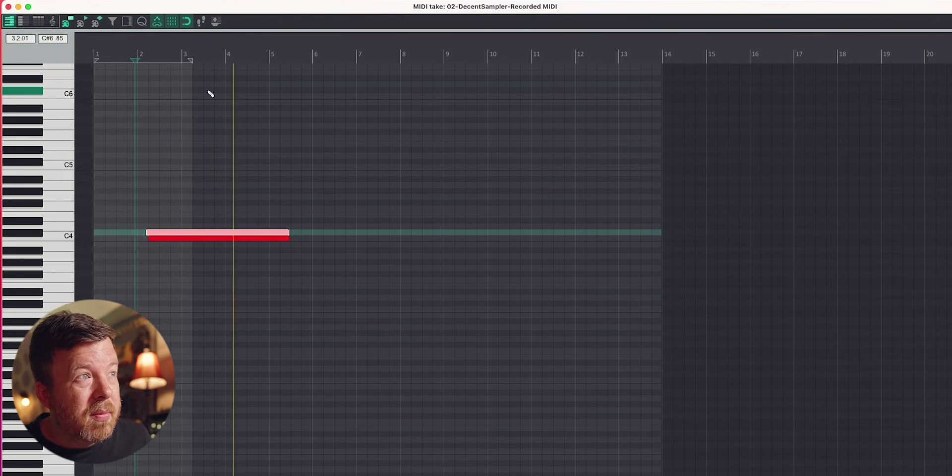
pyautogui.press('space')
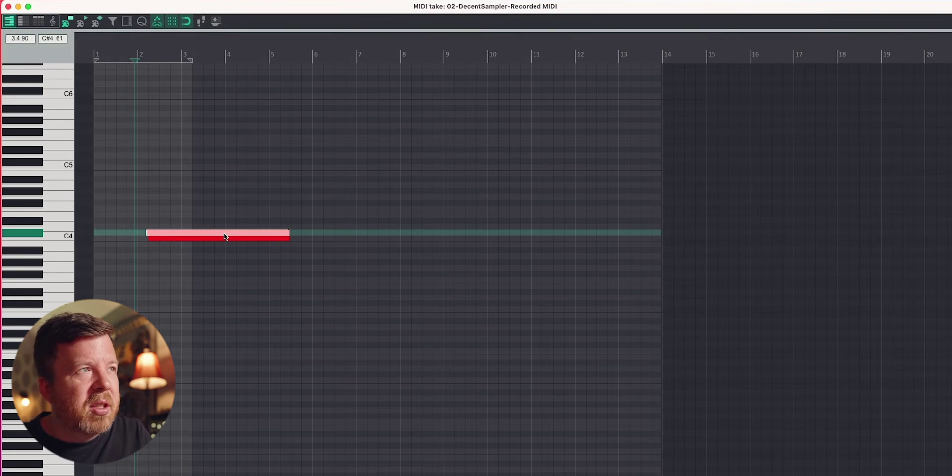
pyautogui.moveTo(224, 233); pyautogui.dragTo(225, 221)
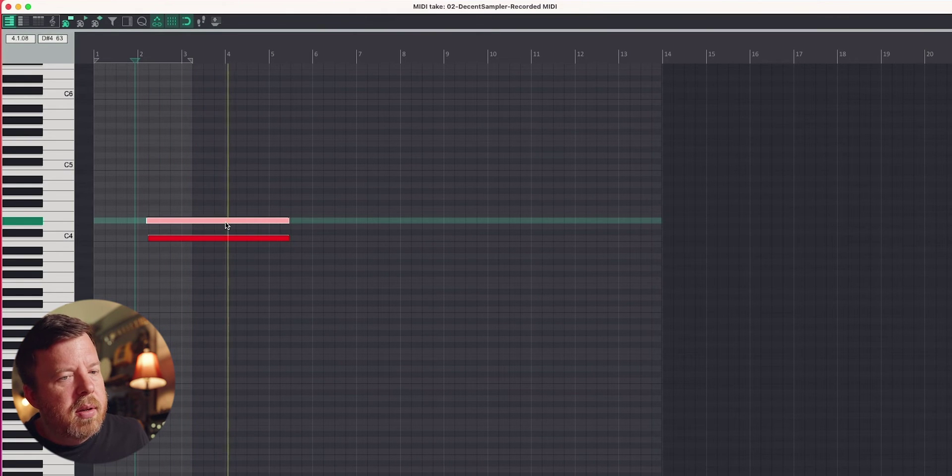
pyautogui.press('space')
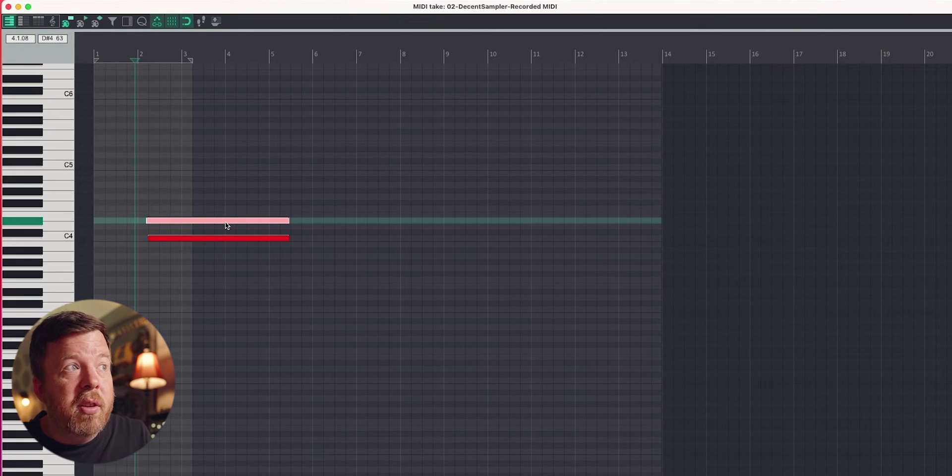
# Step: Try the upper note at F4, then settle it at A4, auditioning each
pyautogui.moveTo(226, 217); pyautogui.dragTo(227, 214)
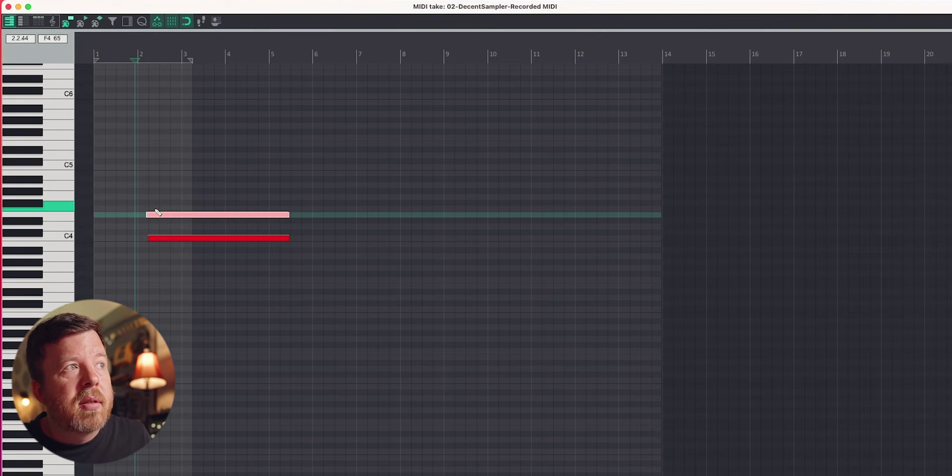
pyautogui.press('space')
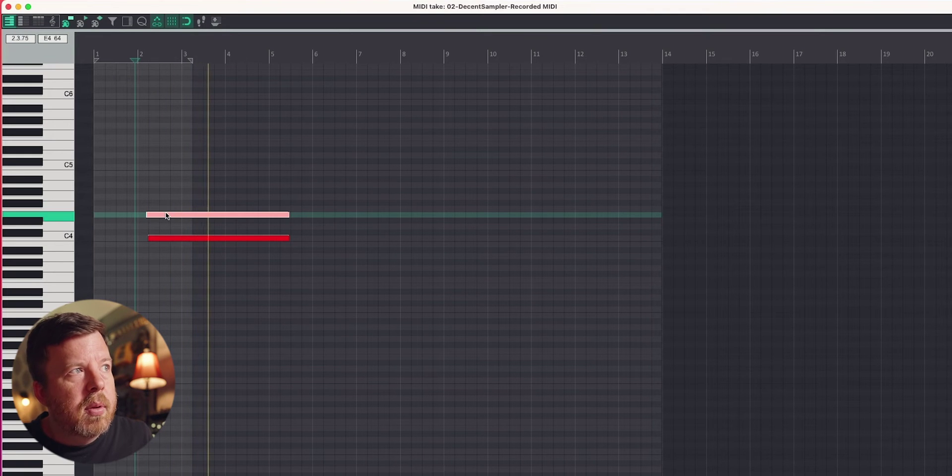
pyautogui.press('space')
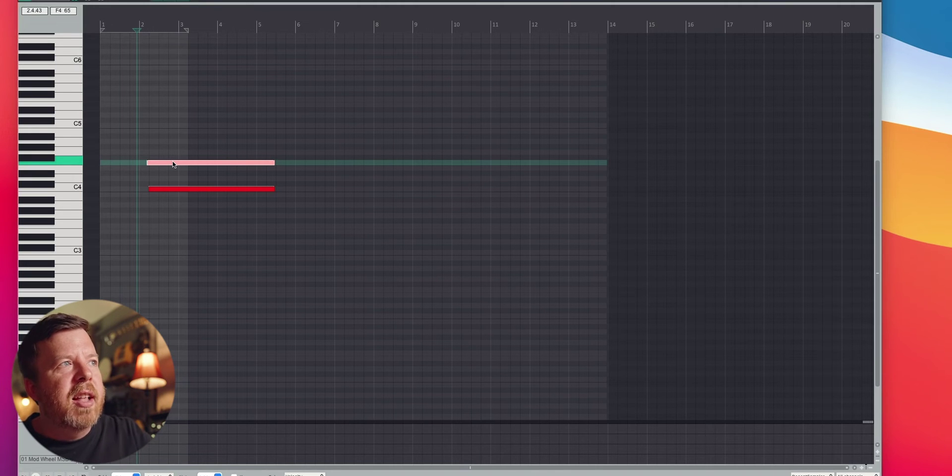
pyautogui.moveTo(173, 164); pyautogui.dragTo(175, 145)
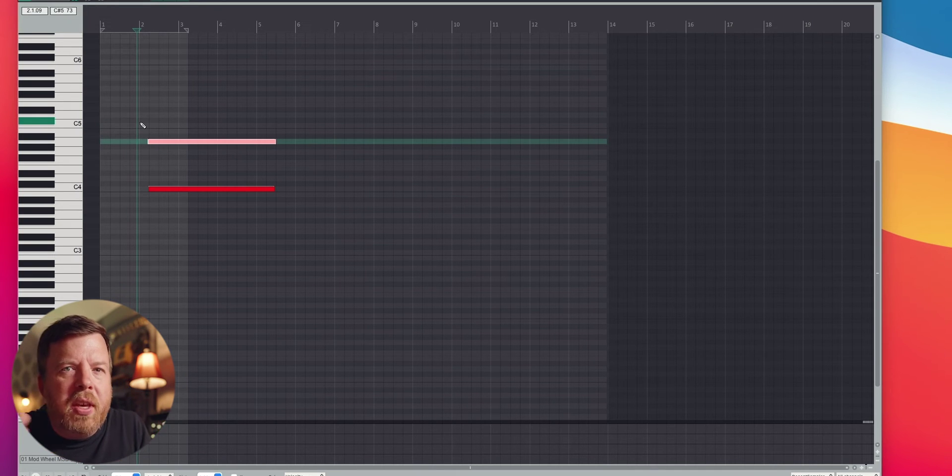
pyautogui.press('space')
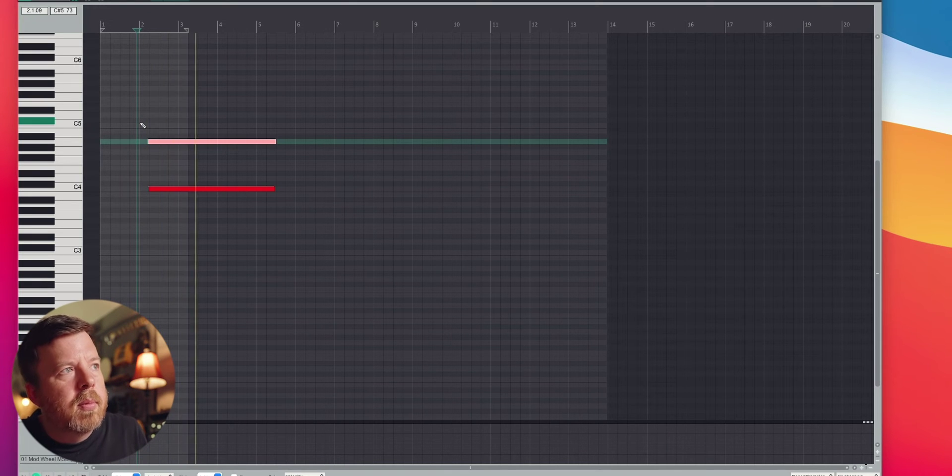
pyautogui.press('space')
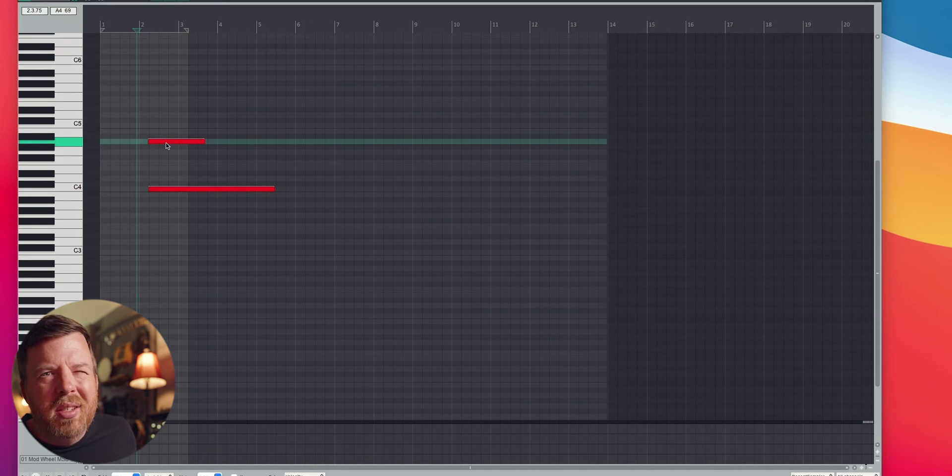
# Step: Copy the A4 note to follow it, shifted later and a semitone lower, and audition
pyautogui.moveTo(174, 141)
pyautogui.mouseDown()
pyautogui.moveTo(233, 153)
pyautogui.moveTo(175, 133)
pyautogui.mouseUp()
pyautogui.press('space')
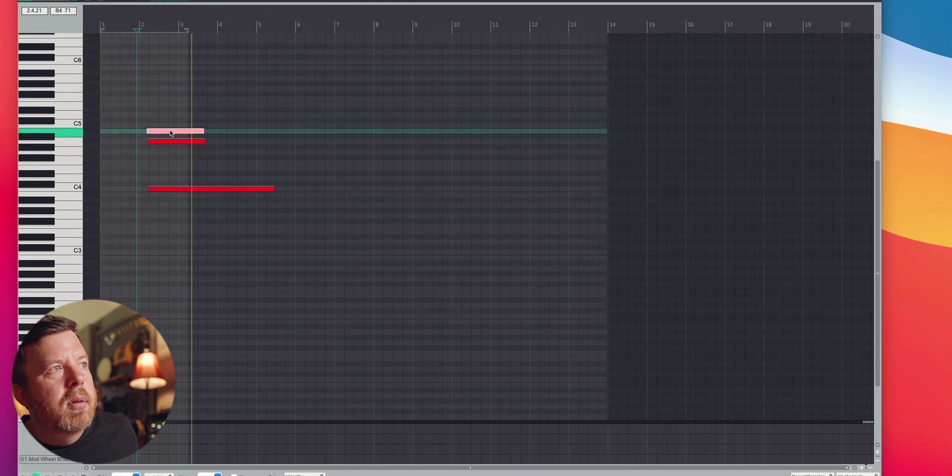
pyautogui.press('space')
pyautogui.moveTo(168, 133); pyautogui.dragTo(237, 149)
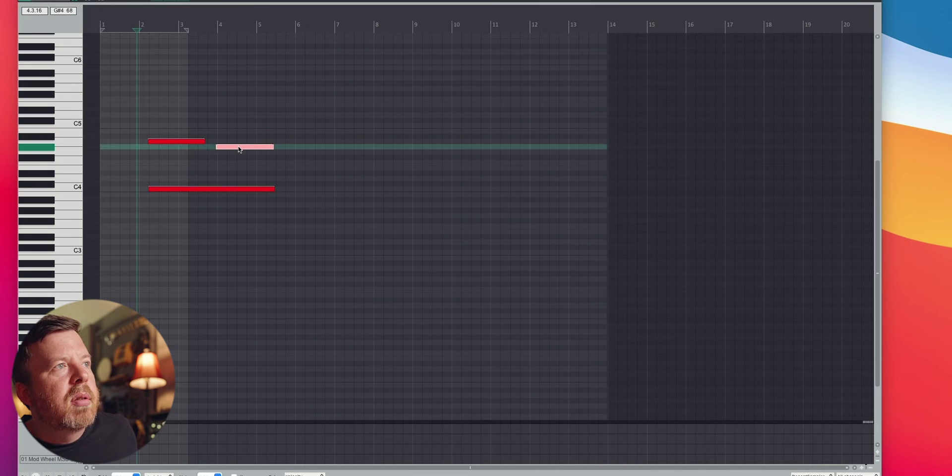
pyautogui.click(141, 27)
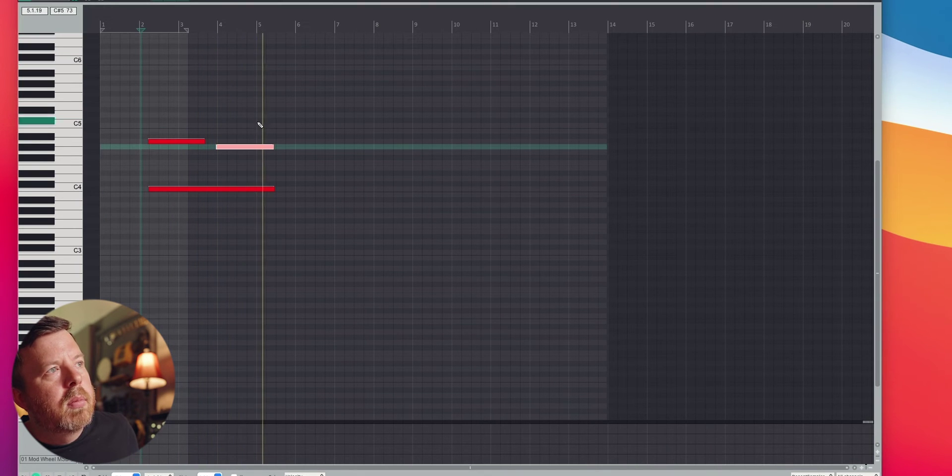
pyautogui.press('space')
# Step: Stretch the C4 note to the item's end, add another note copy later, and play from bar 2
pyautogui.moveTo(272, 189); pyautogui.dragTo(614, 206)
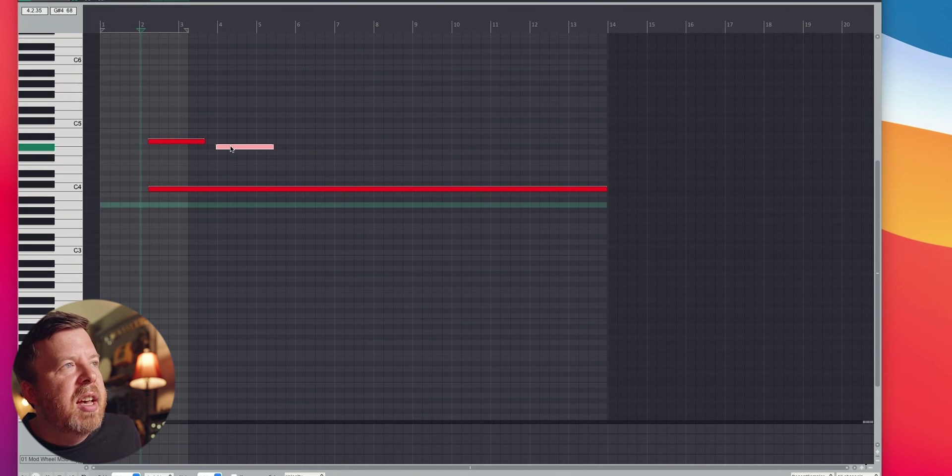
pyautogui.moveTo(231, 150); pyautogui.dragTo(358, 166)
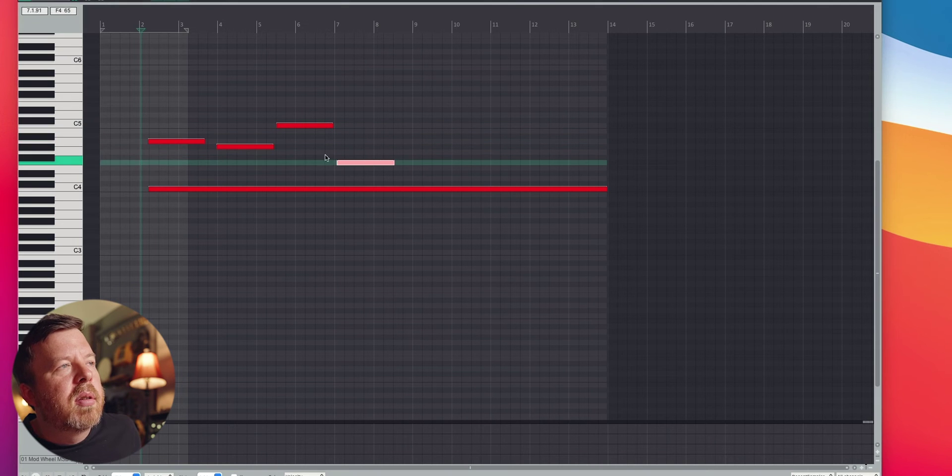
pyautogui.click(145, 25)
pyautogui.press('space')
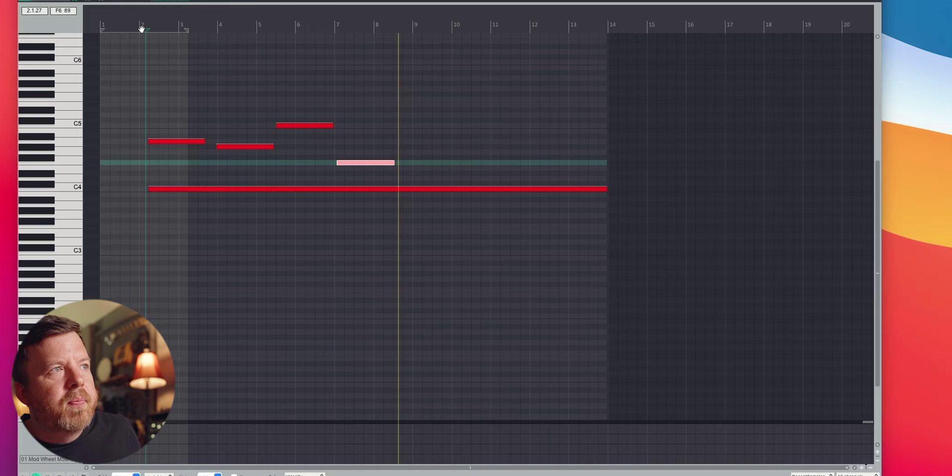
pyautogui.press('space')
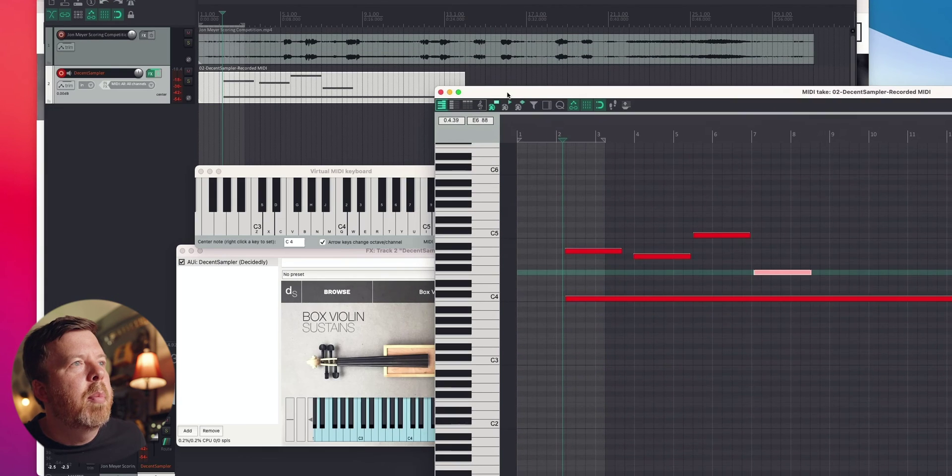
# Step: Close the MIDI editor, move the playhead earlier, and show DecentSampler's sample library list
pyautogui.click(438, 94)
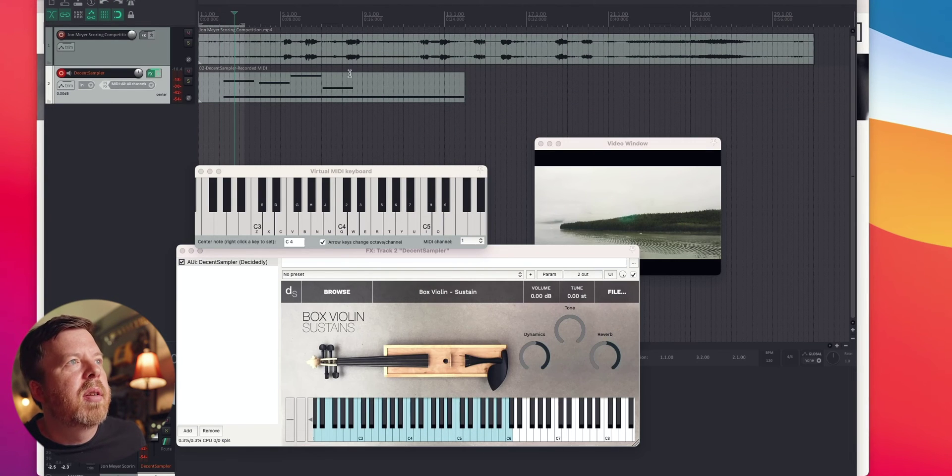
pyautogui.click(292, 99)
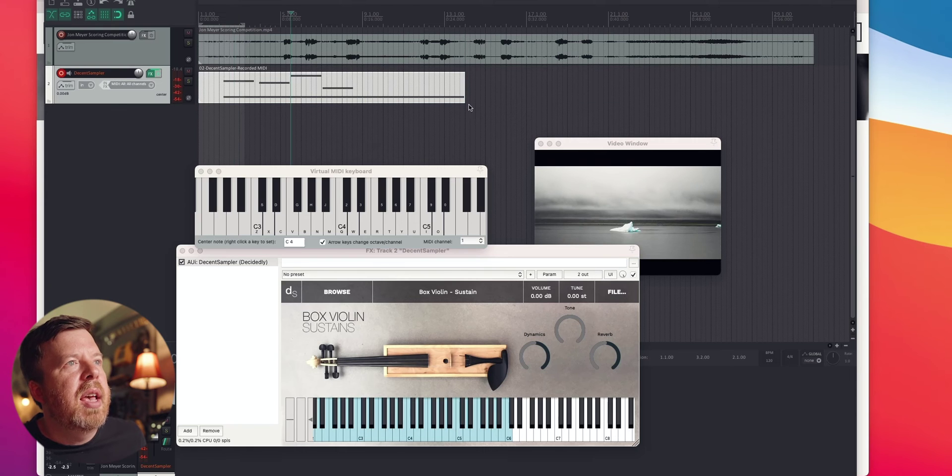
pyautogui.click(215, 86)
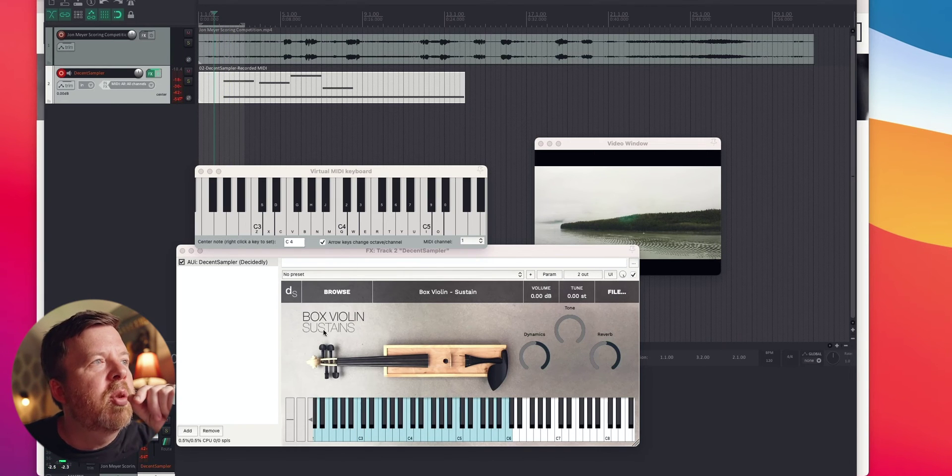
pyautogui.click(354, 296)
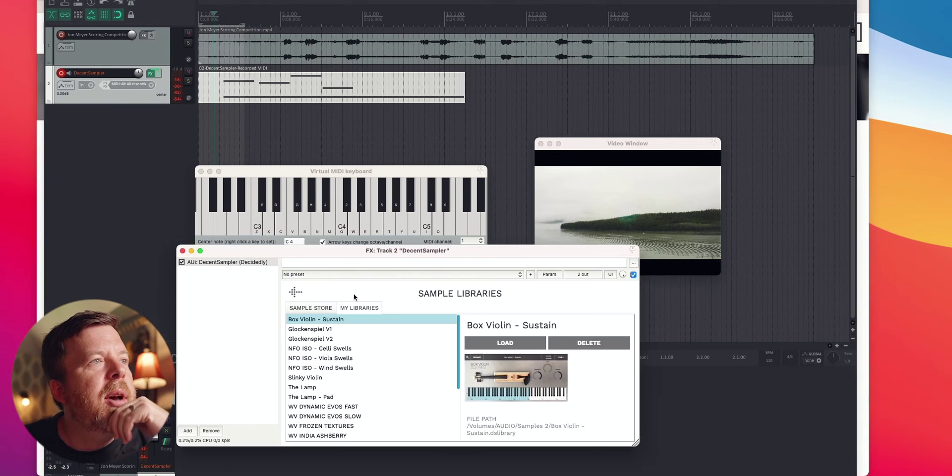
# Step: Load the NFO ISO - Celli Swells library into DecentSampler and play the melody
pyautogui.click(332, 349)
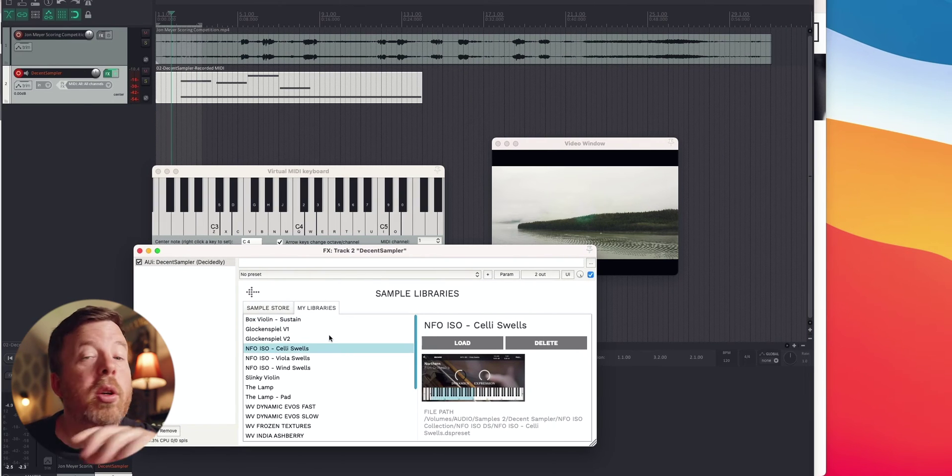
pyautogui.click(443, 343)
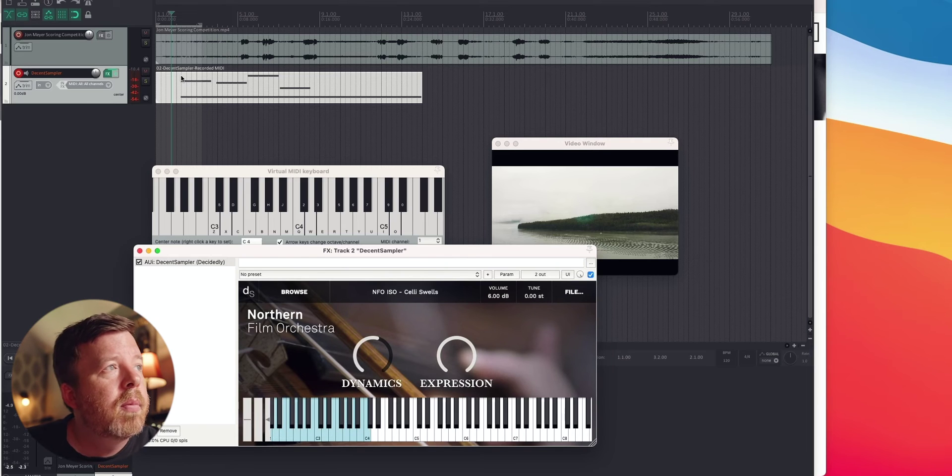
pyautogui.press('space')
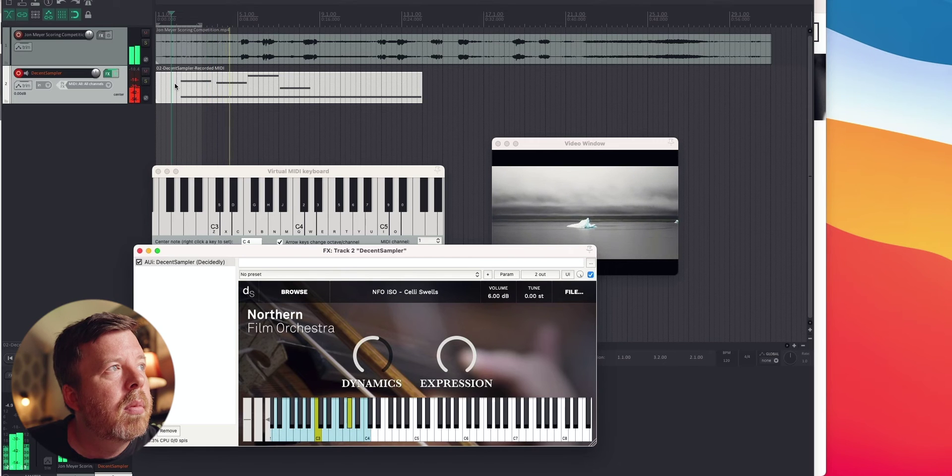
# Step: Open and close the video track's FX chain without adding an effect, then stop playback
pyautogui.click(107, 36)
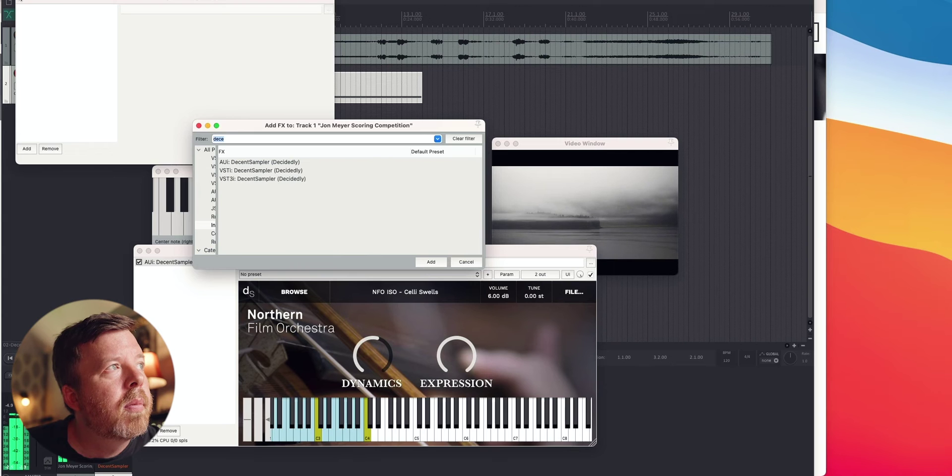
pyautogui.click(20, 1)
pyautogui.click(468, 261)
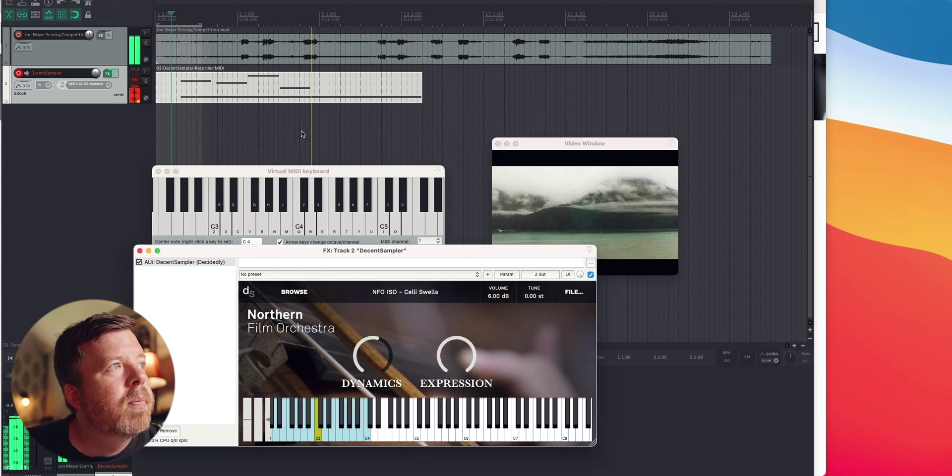
pyautogui.press('space')
pyautogui.click(67, 99)
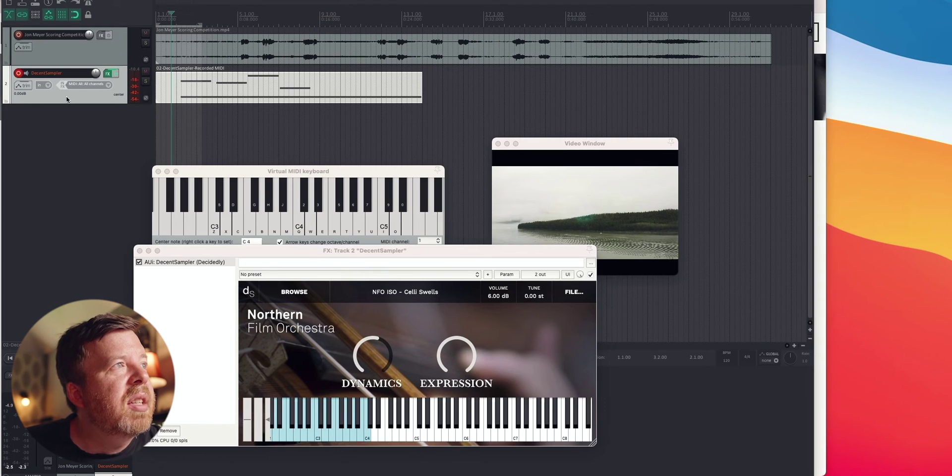
# Step: Solo the DecentSampler track and raise Dynamics from about 0.55 to 0.96 during playback
pyautogui.click(146, 80)
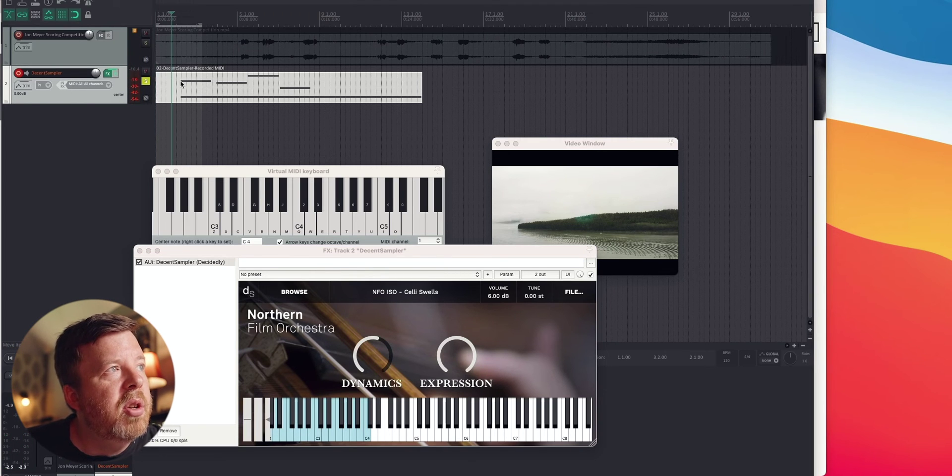
pyautogui.press('space')
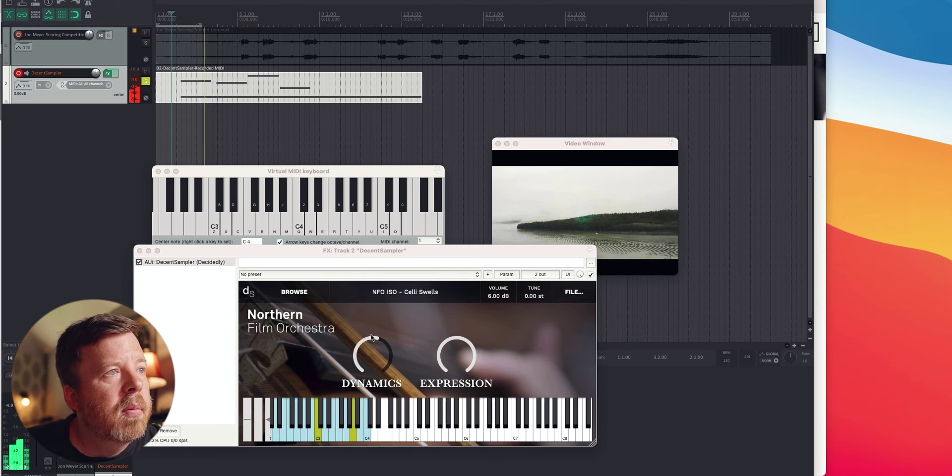
pyautogui.click(373, 343)
pyautogui.moveTo(373, 343); pyautogui.dragTo(380, 307)
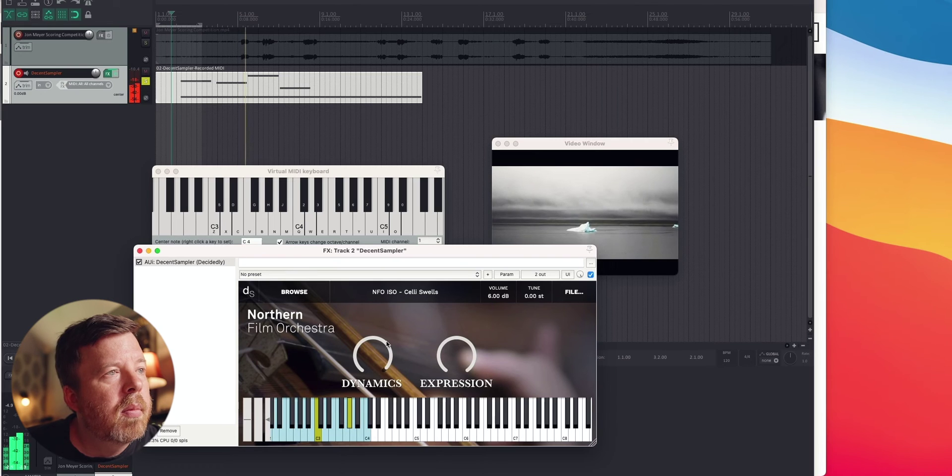
pyautogui.press('space')
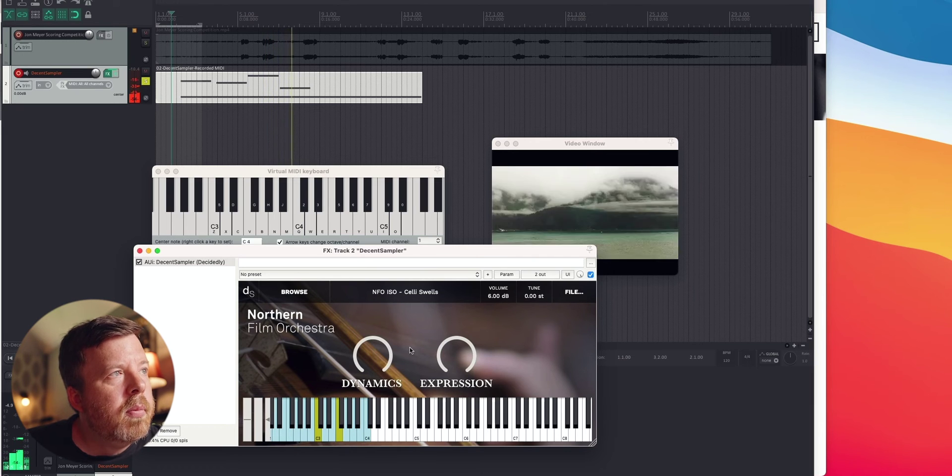
pyautogui.press('space')
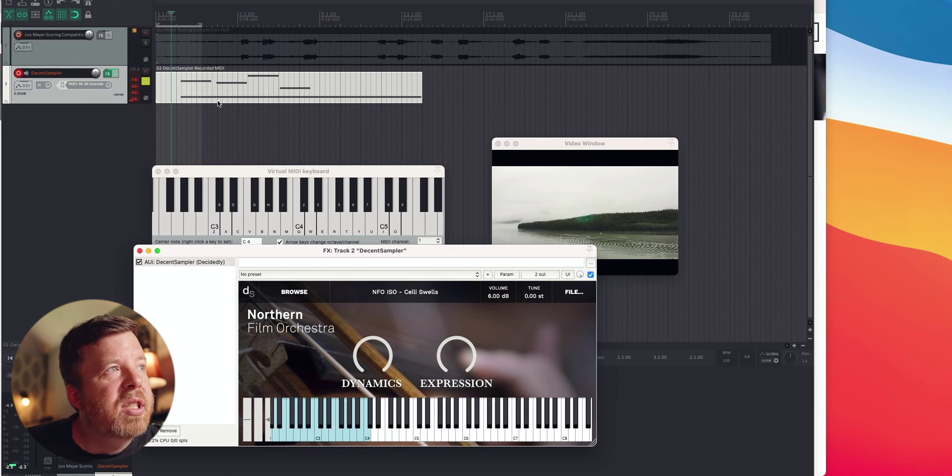
# Step: Shorten the long C4 note to end near bar 5 and place a copy right after it
pyautogui.doubleClick(220, 101)
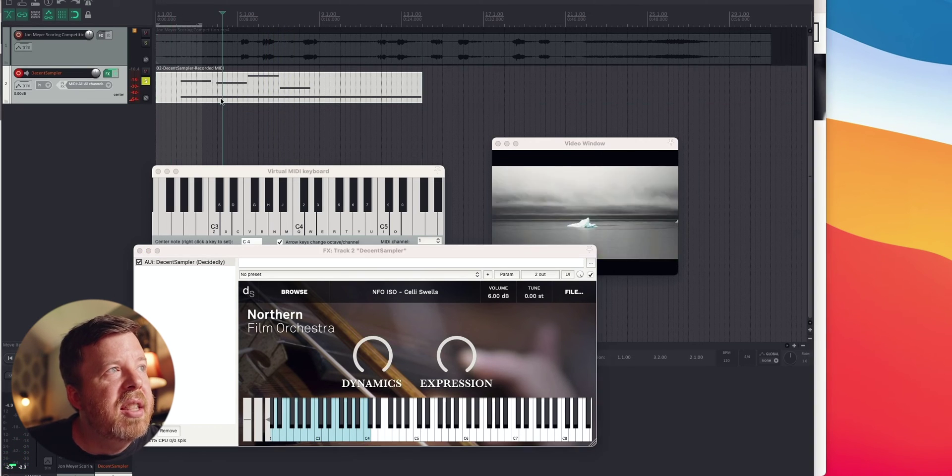
pyautogui.click(448, 100)
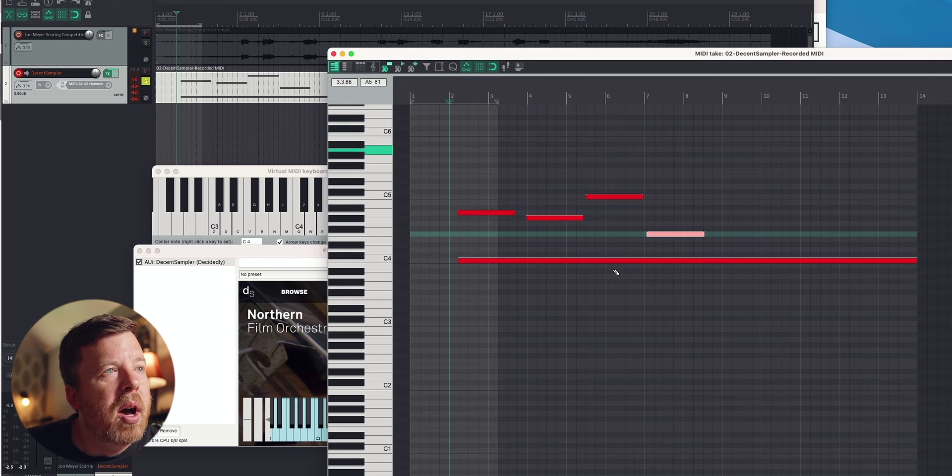
pyautogui.moveTo(913, 260); pyautogui.dragTo(565, 281)
pyautogui.moveTo(504, 260); pyautogui.dragTo(576, 259)
pyautogui.click(509, 260)
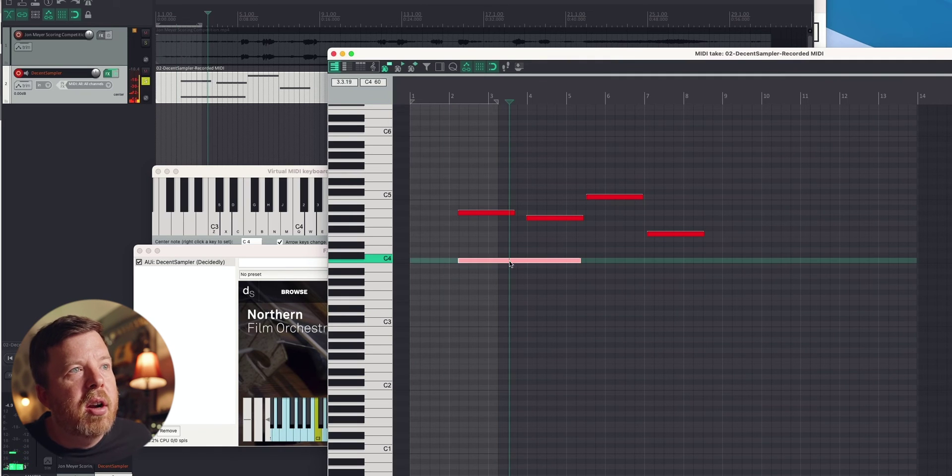
pyautogui.moveTo(492, 263); pyautogui.dragTo(626, 264)
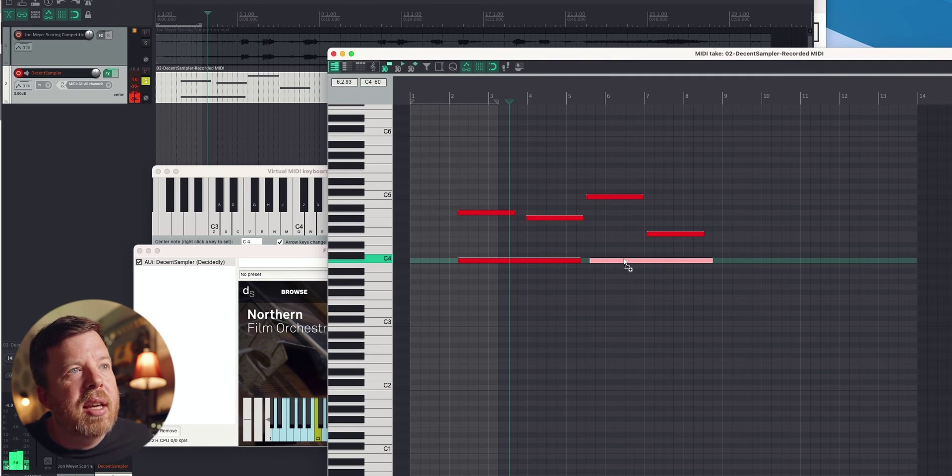
# Step: Play the edited melody from bar 2, then select the MIDI item at the melody's start
pyautogui.click(451, 97)
pyautogui.press('space')
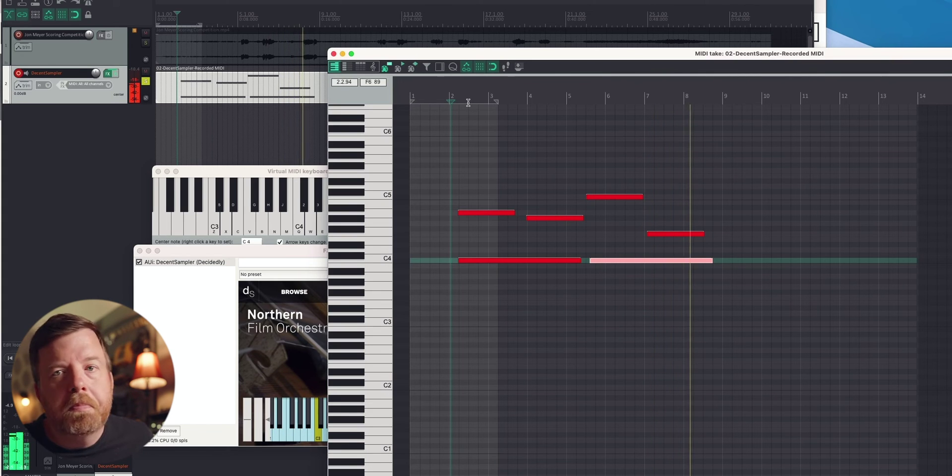
pyautogui.press('space')
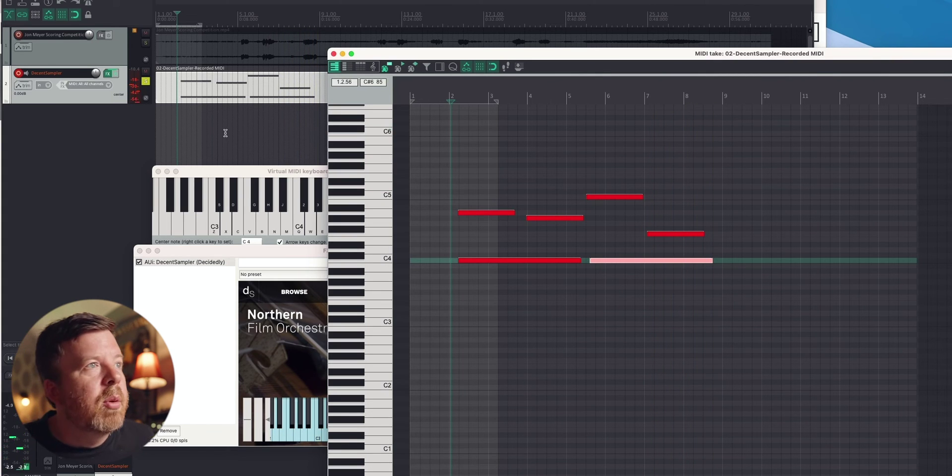
pyautogui.click(228, 137)
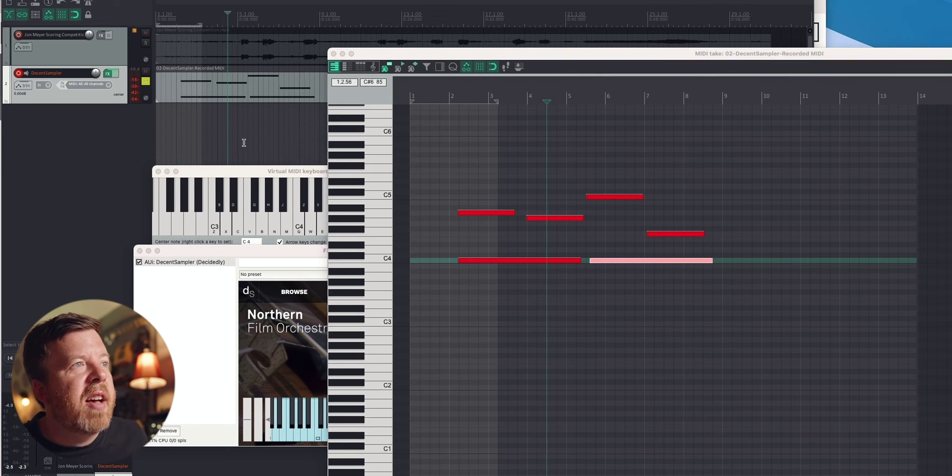
pyautogui.click(179, 86)
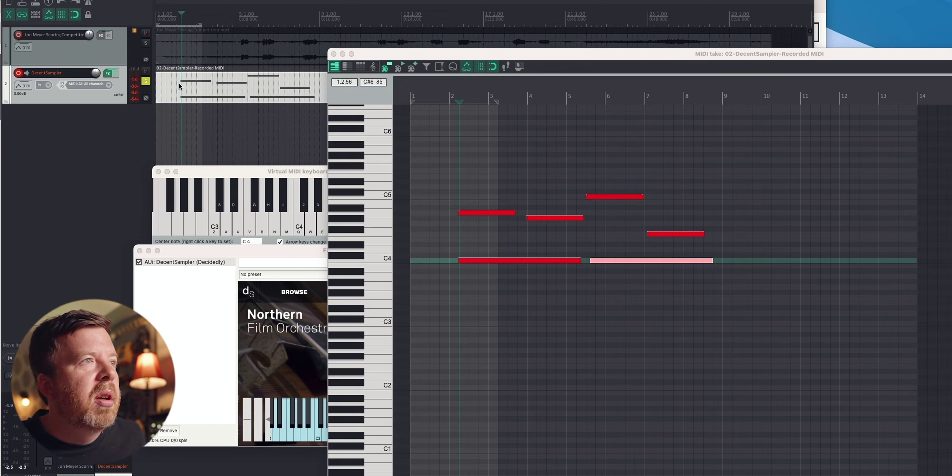
# Step: Load the WV FROZEN TEXTURES library and its preset into DecentSampler
pyautogui.click(306, 255)
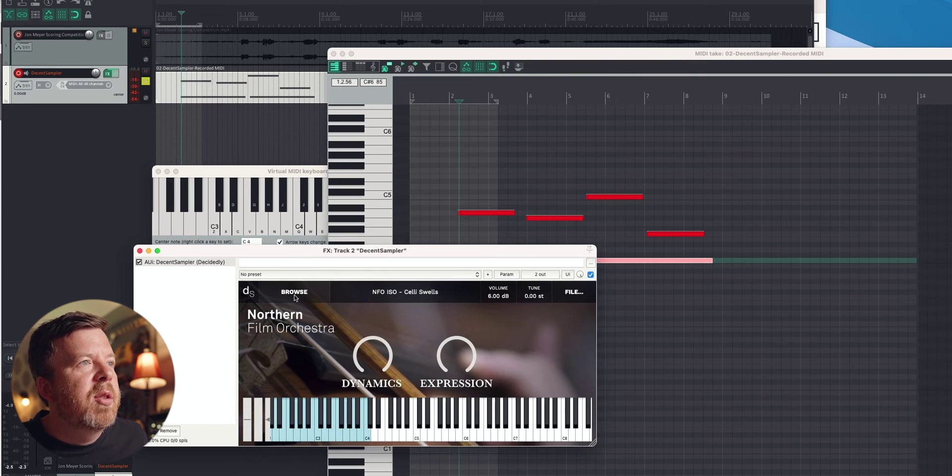
pyautogui.click(294, 295)
pyautogui.scroll(-1, 304, 368)
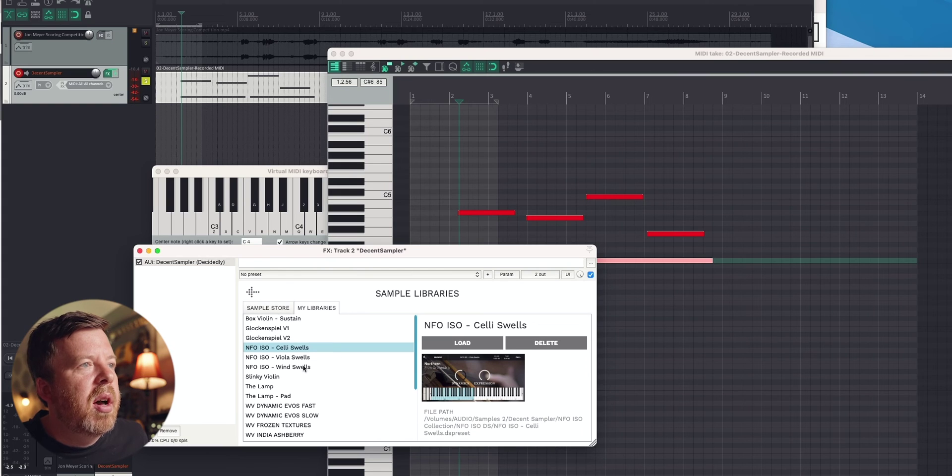
pyautogui.click(289, 424)
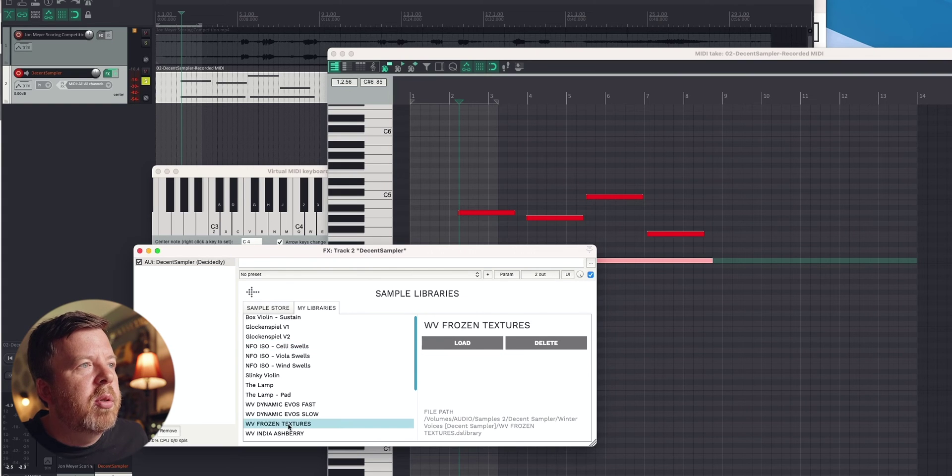
pyautogui.click(454, 346)
pyautogui.click(410, 328)
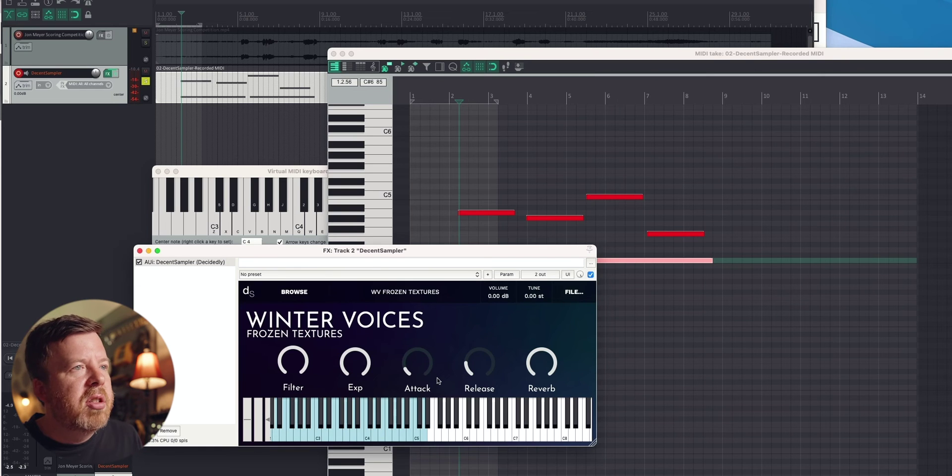
# Step: Play the melody, unsolo track 2, close the MIDI editor, and stop playback
pyautogui.press('space')
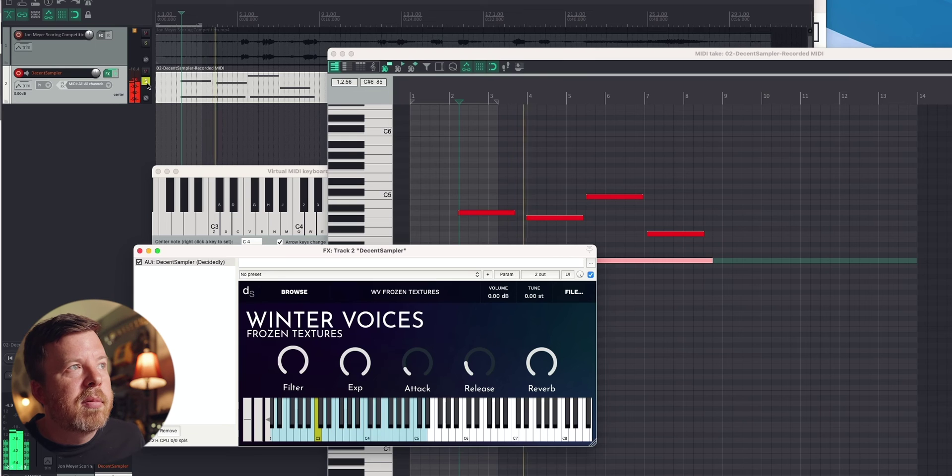
pyautogui.click(147, 82)
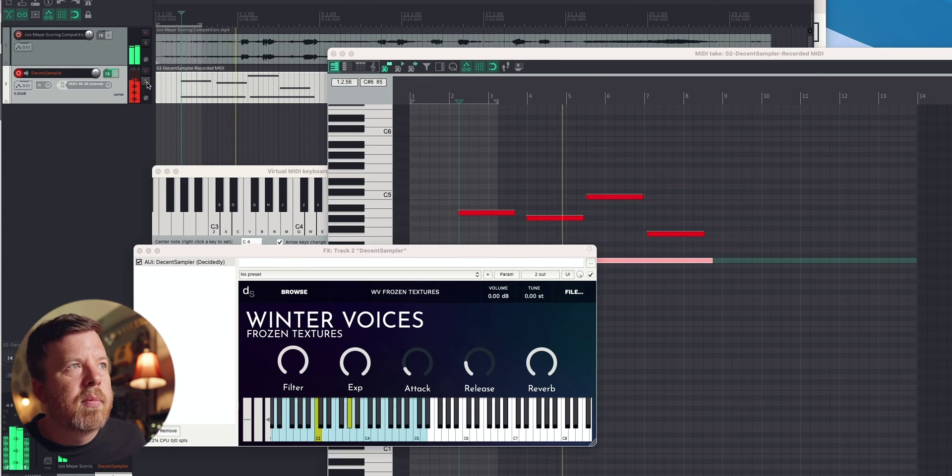
pyautogui.press('Escape')
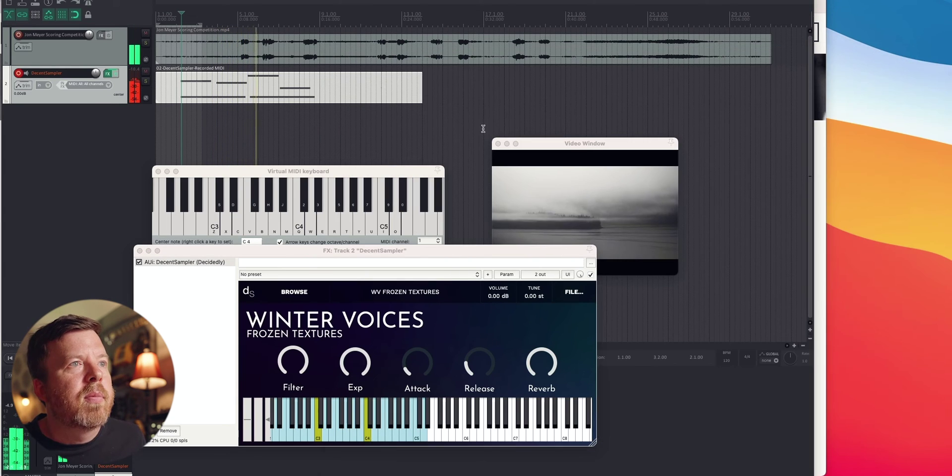
pyautogui.moveTo(568, 256); pyautogui.dragTo(418, 243)
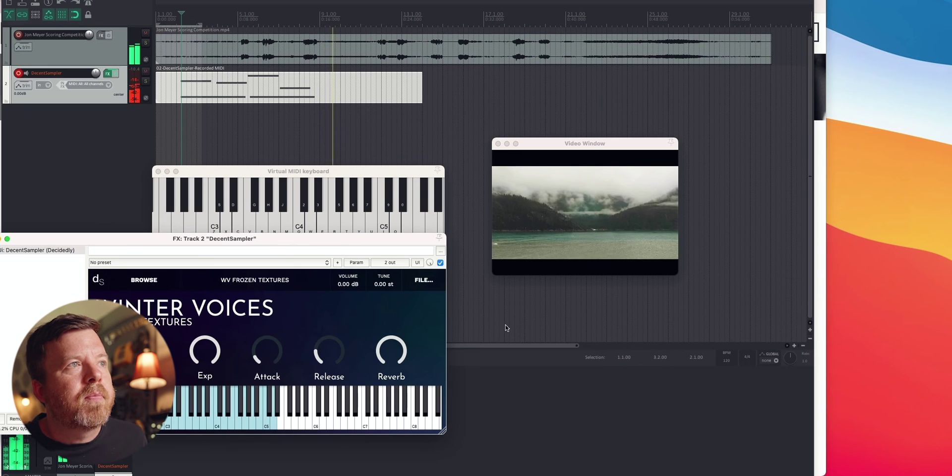
pyautogui.press('space')
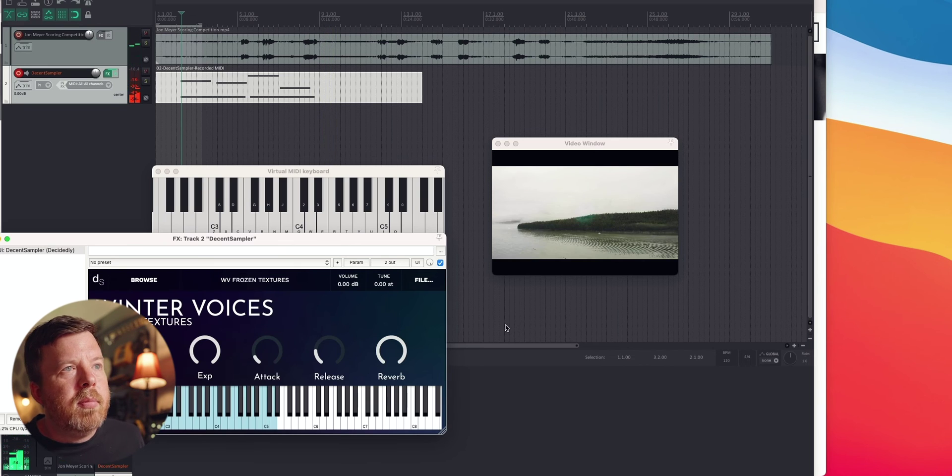